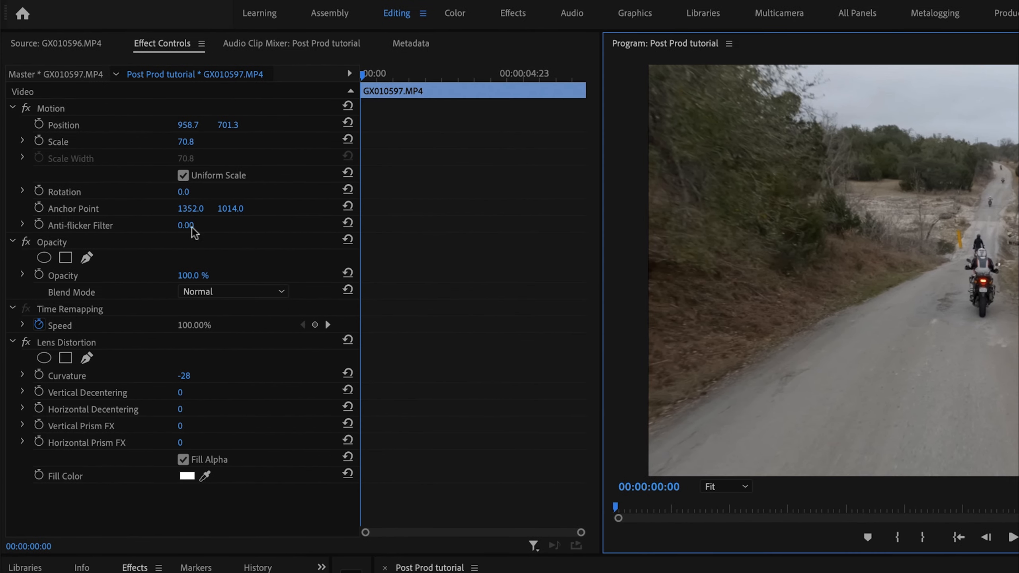
click(140, 227)
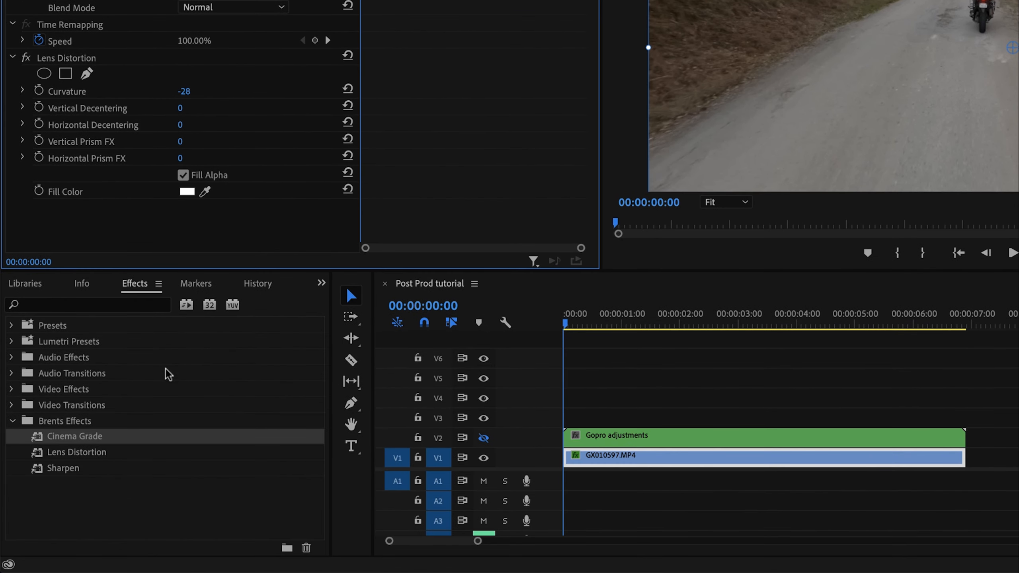
click(168, 374)
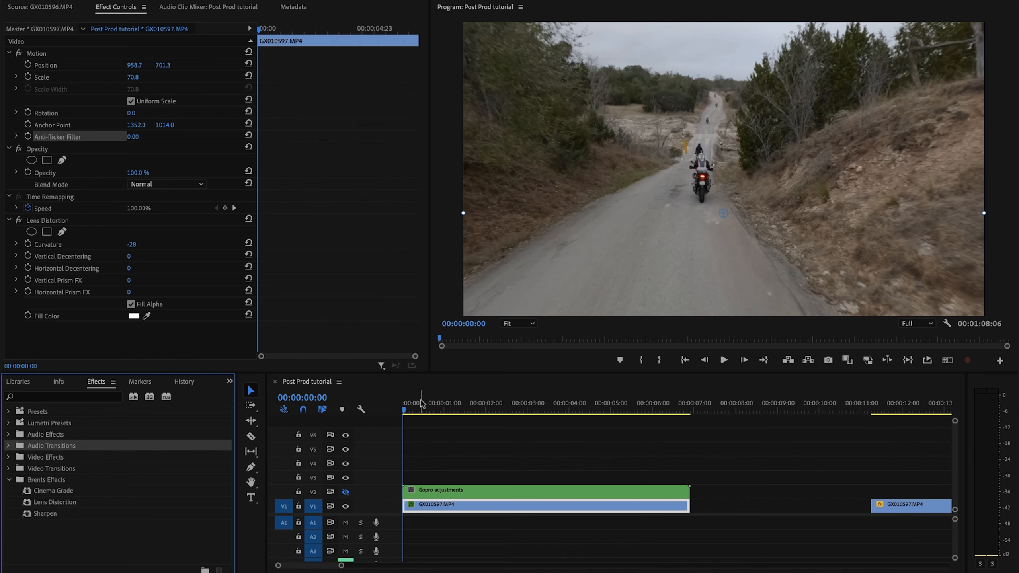
Play the sequence from near its start with track V2 hidden, then replay it with V2 shown to compare the Gopro adjustments
click(416, 404)
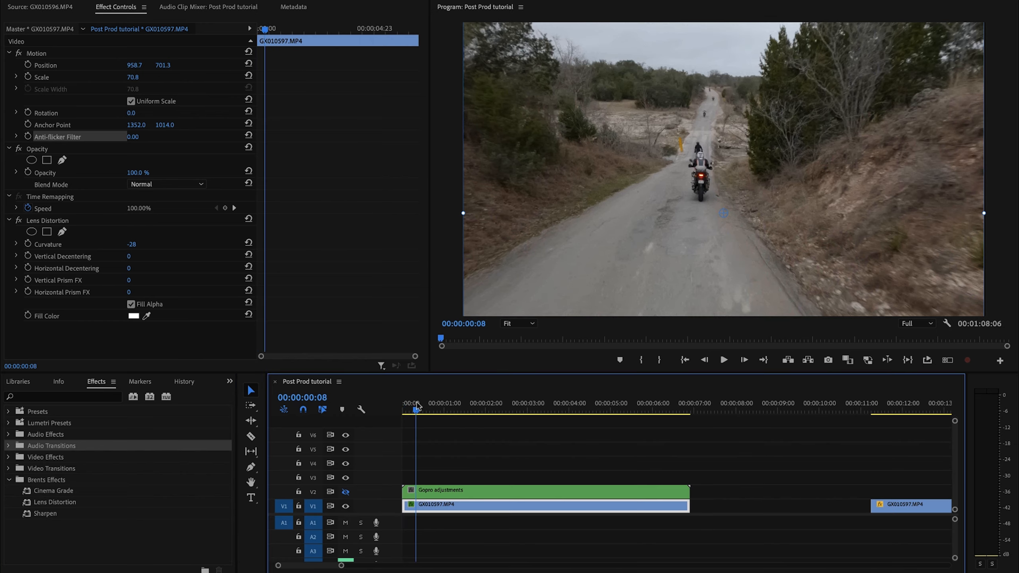
key(space)
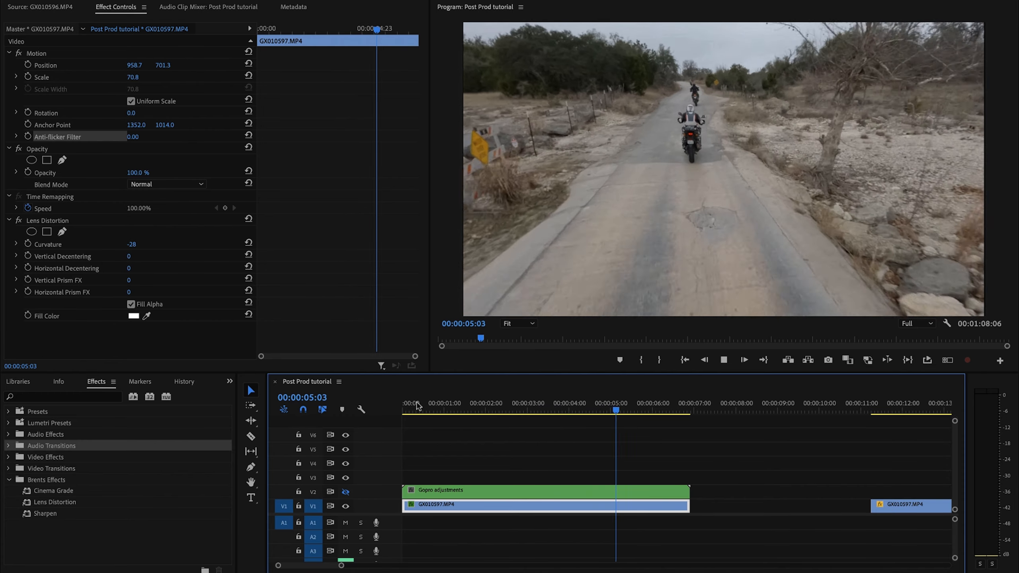
key(space)
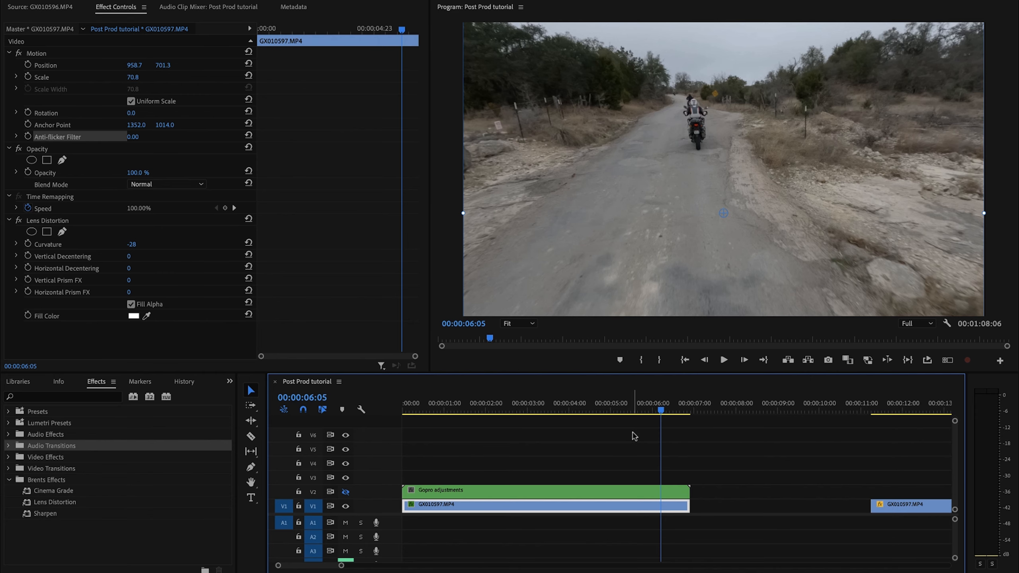
drag(662, 410, 399, 409)
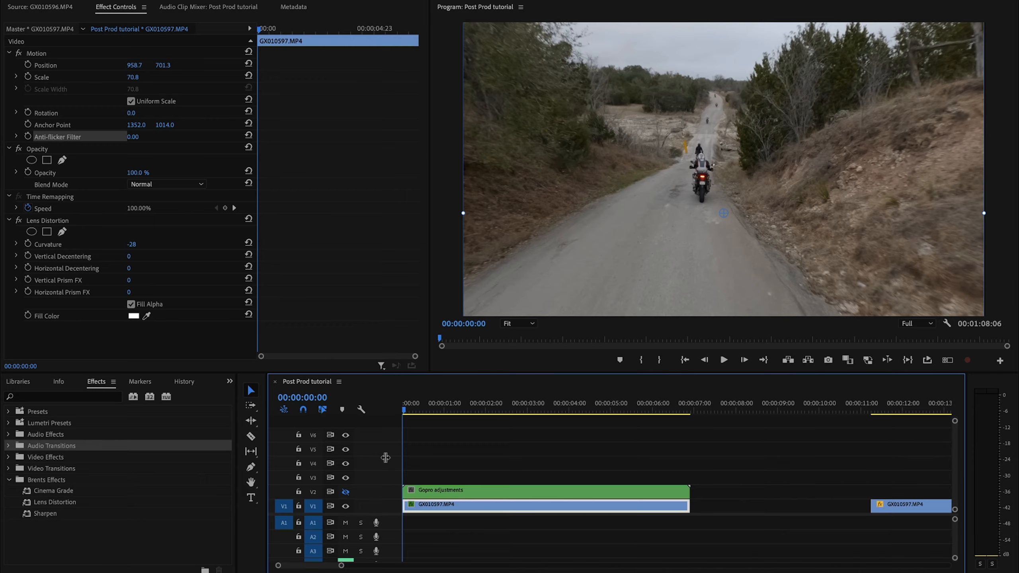
key(space)
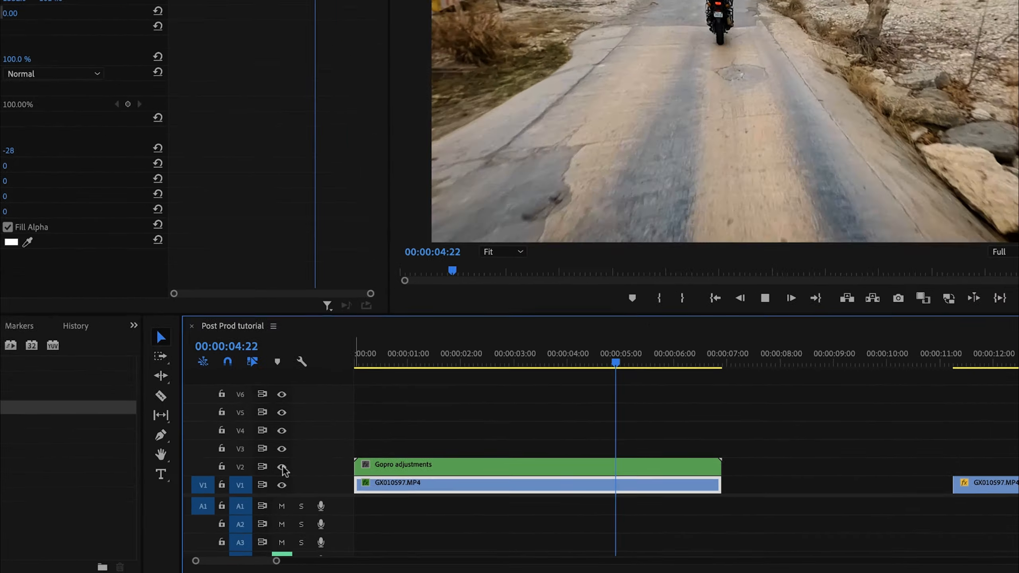
key(space)
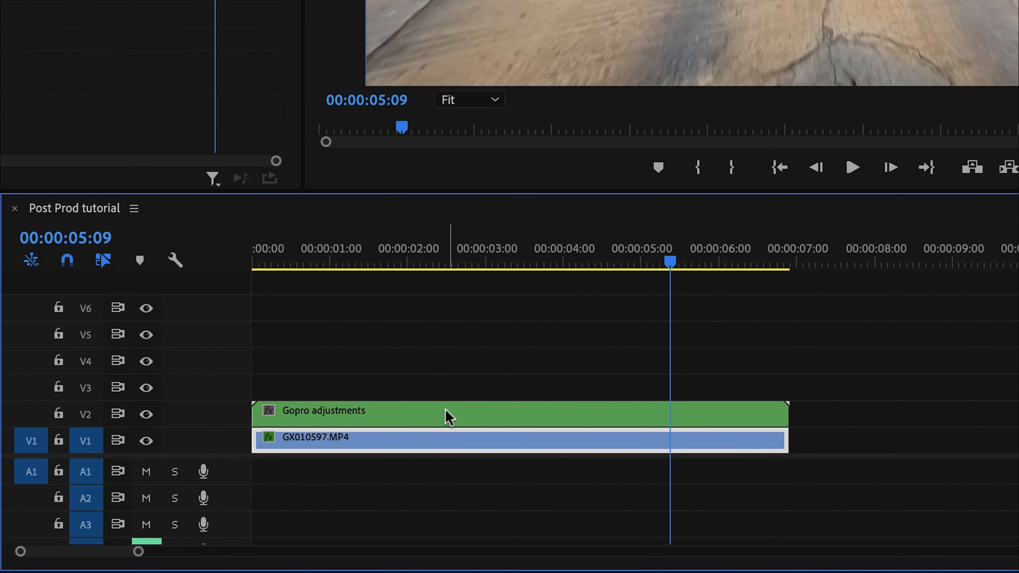
Open the nested Gopro adjustments sequence, enlarge the video track area to show all its layers, and select the GX010597.MP4 clip
double_click(445, 410)
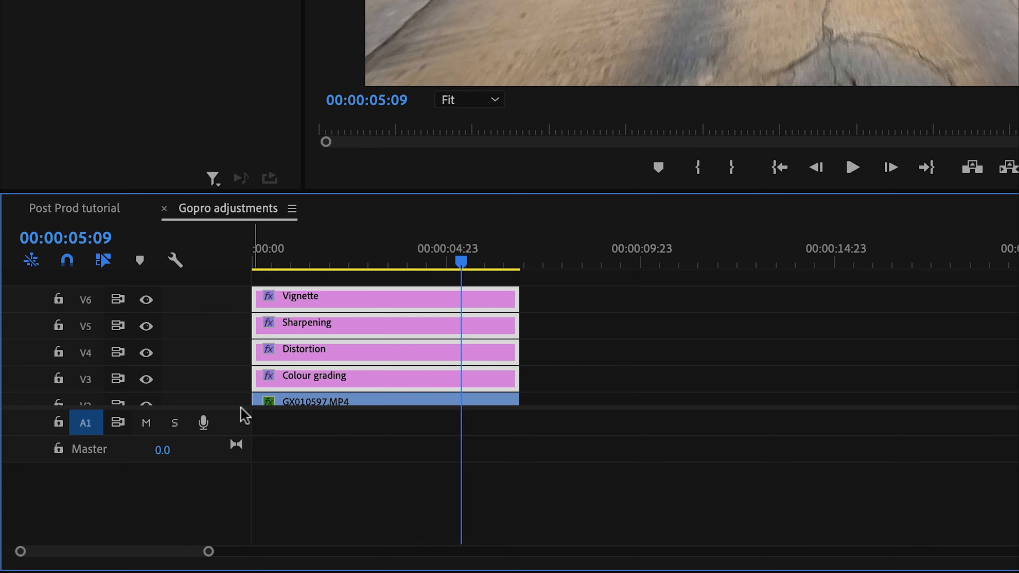
drag(238, 405, 239, 447)
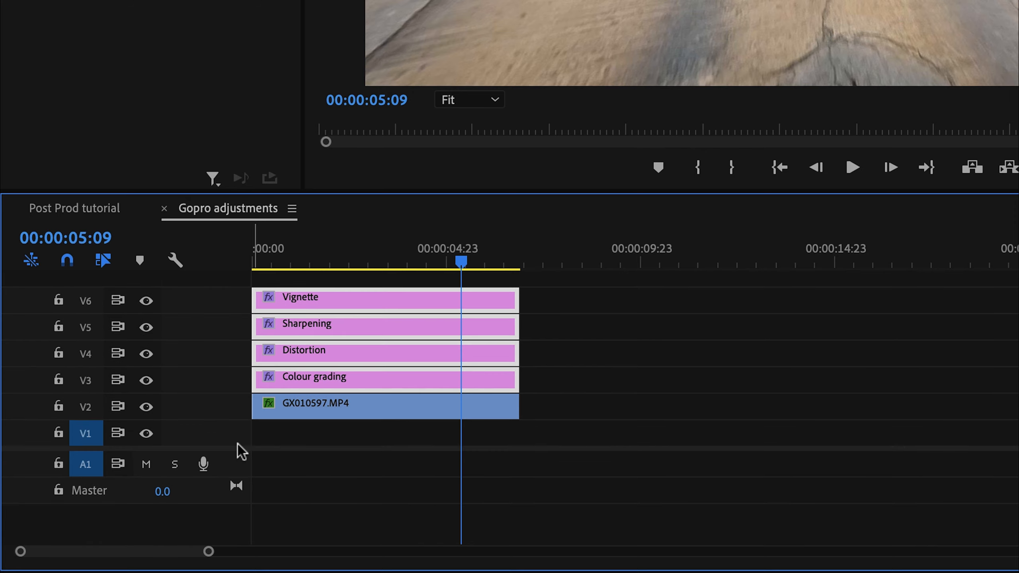
click(312, 411)
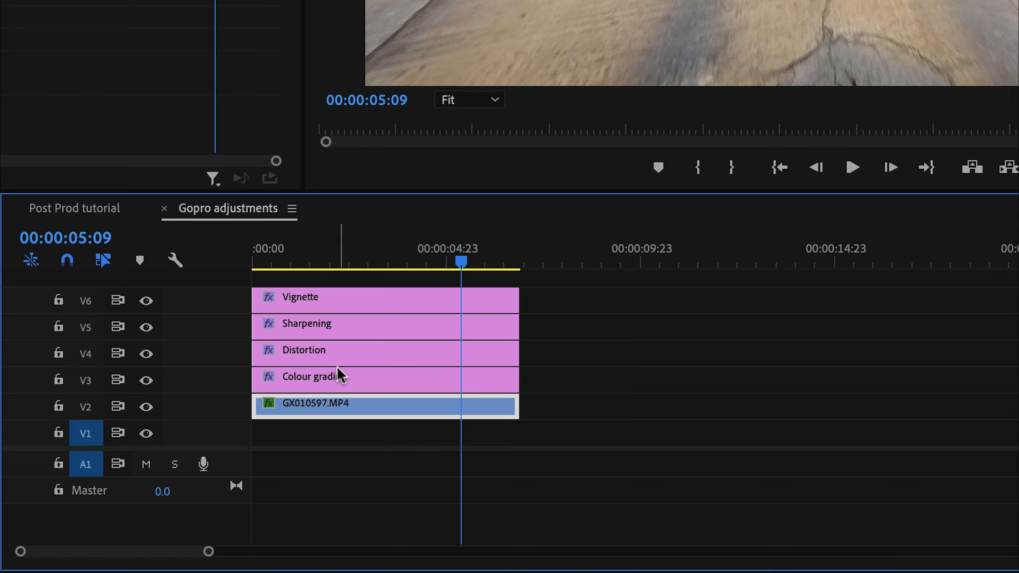
mouse_move(339, 375)
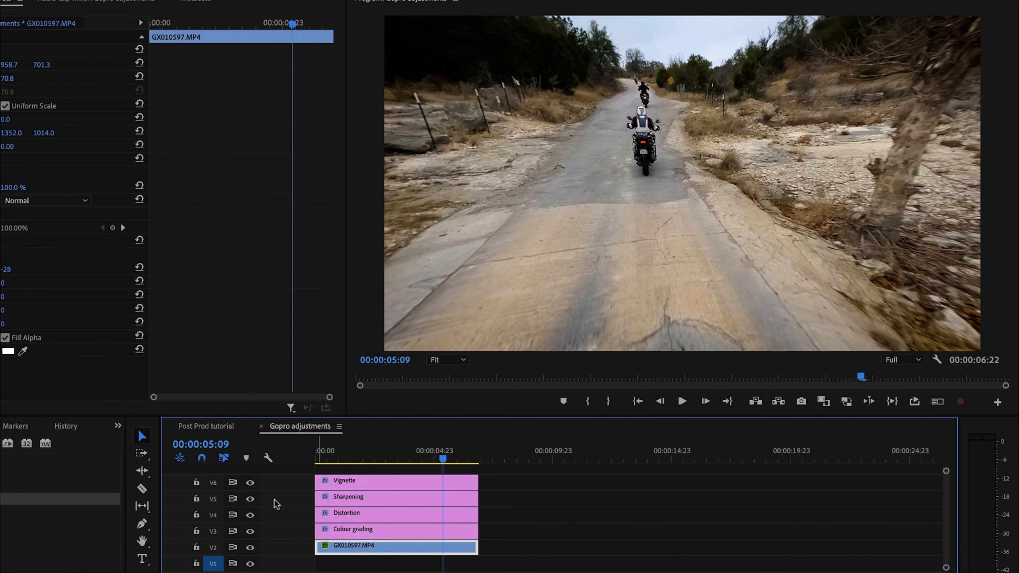
Hide the Vignette, Sharpening, Distortion and Colour grading tracks, V6 down to V3
click(250, 482)
click(250, 499)
click(250, 515)
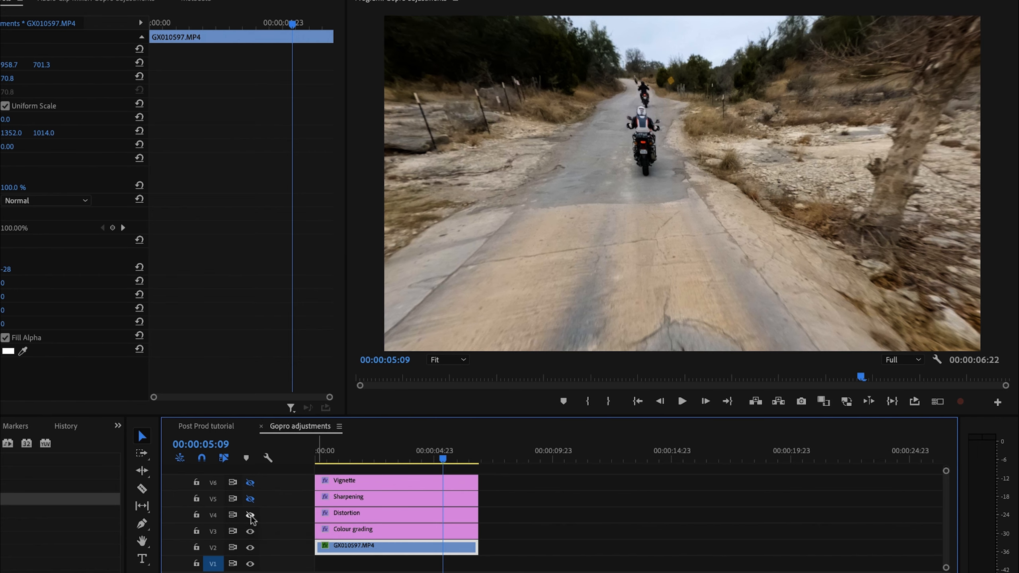
click(250, 531)
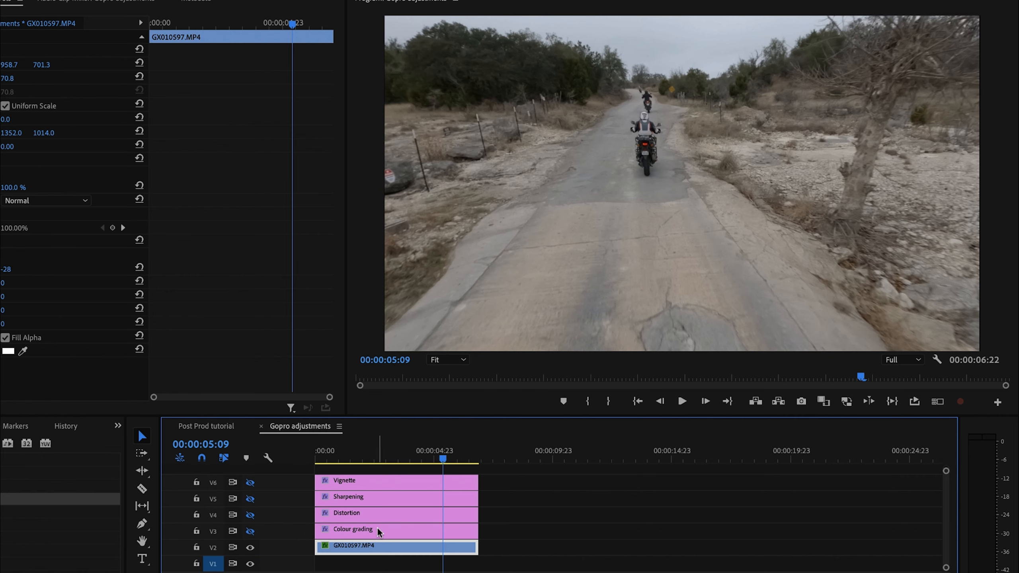
Move the playhead to 00:00:02:11 and toggle the V3 Colour grading track to compare the image, leaving the track shown
click(251, 531)
click(250, 531)
drag(445, 457, 373, 461)
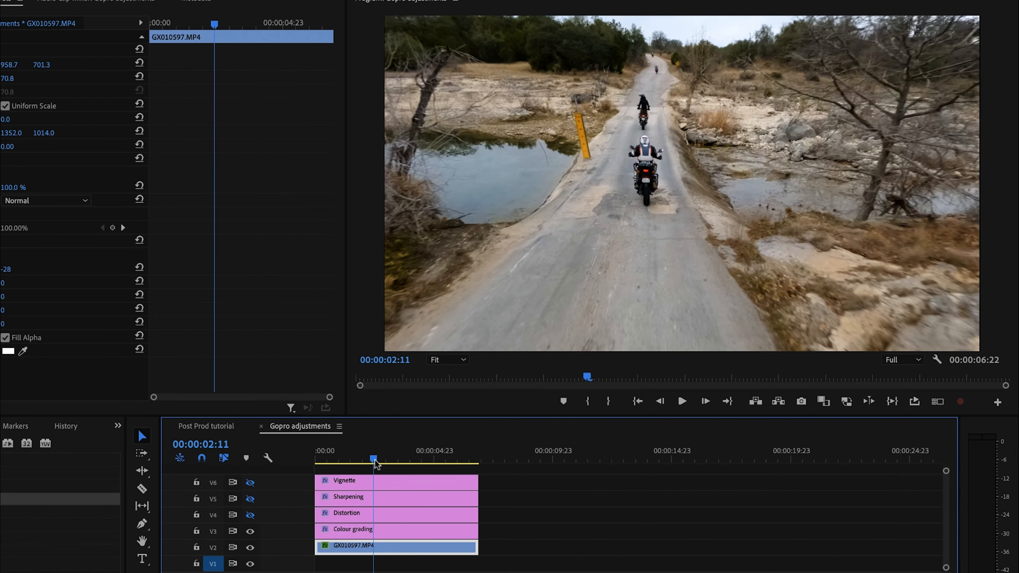
click(250, 532)
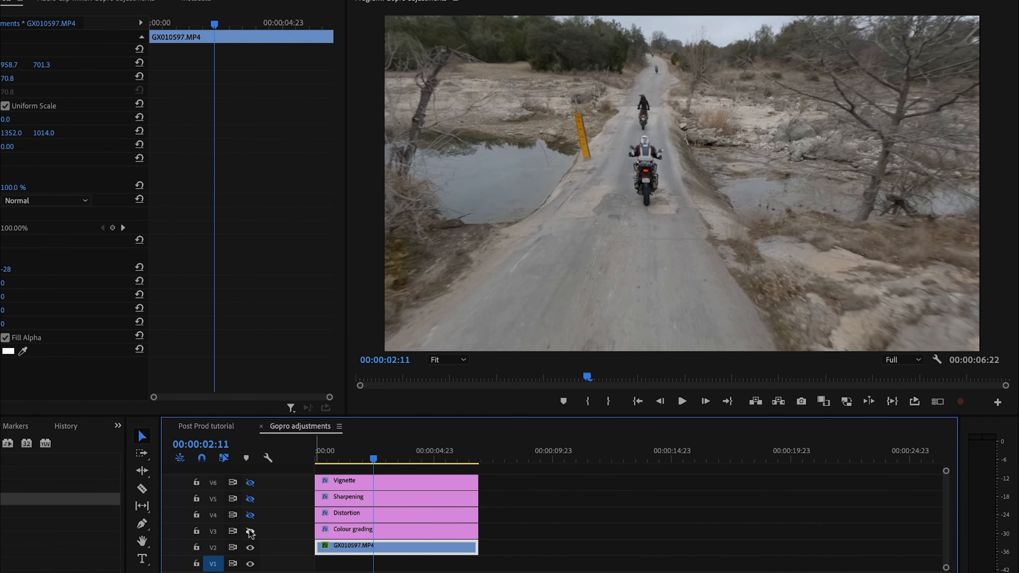
click(250, 532)
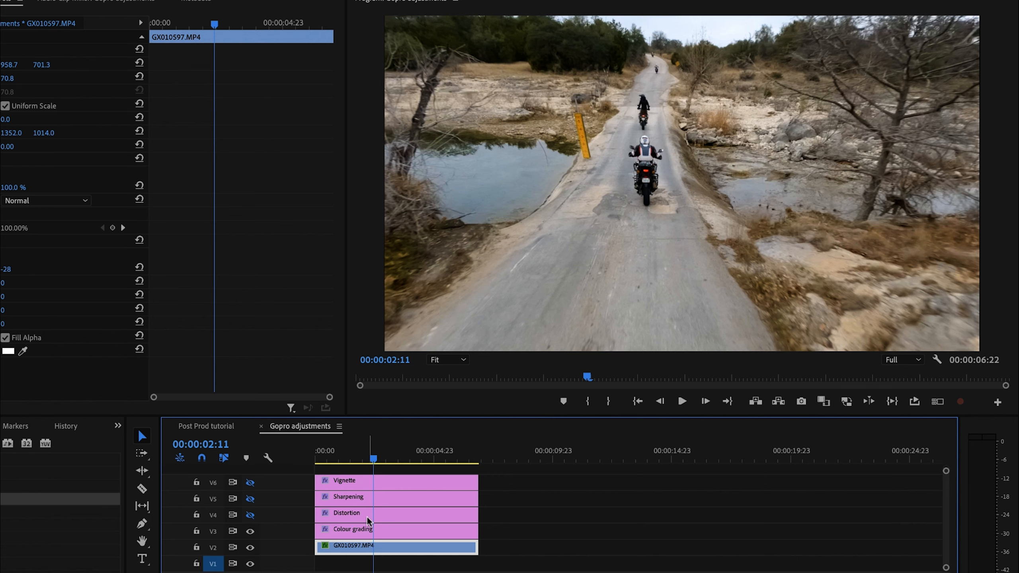
Select the Colour grading adjustment layer and compare the image with its Lumetri Color effect bypassed and enabled
click(354, 532)
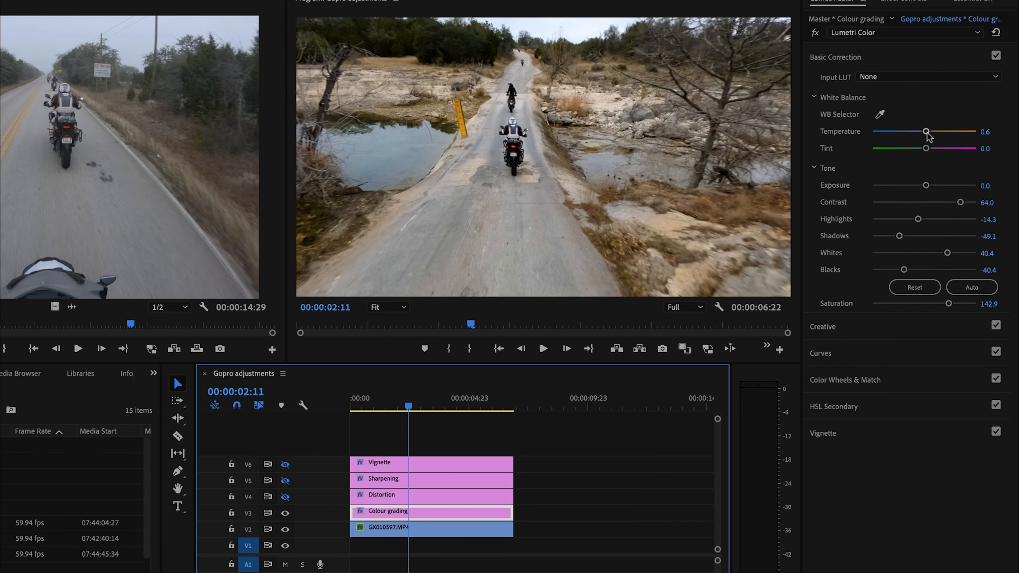
click(816, 33)
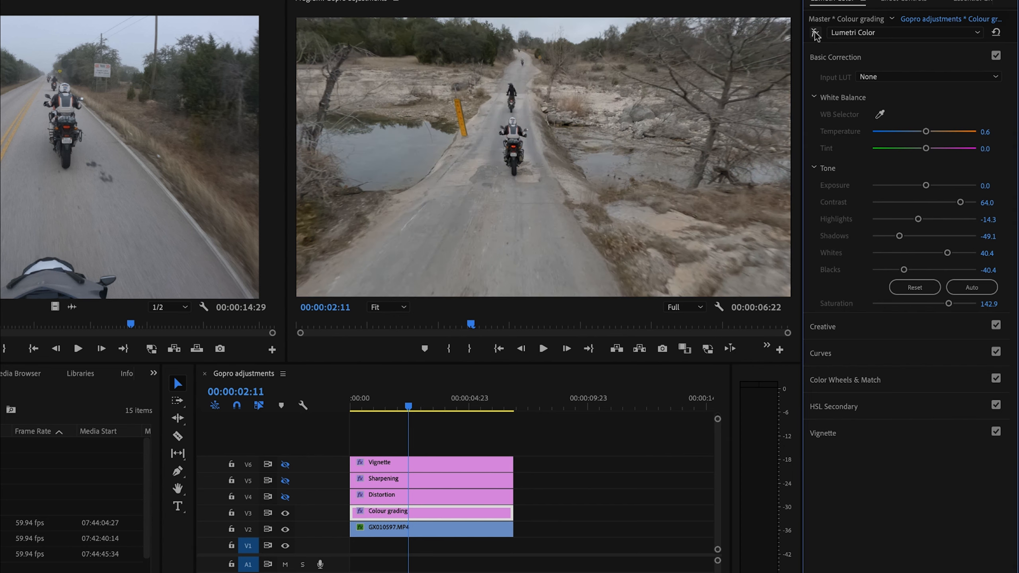
click(816, 33)
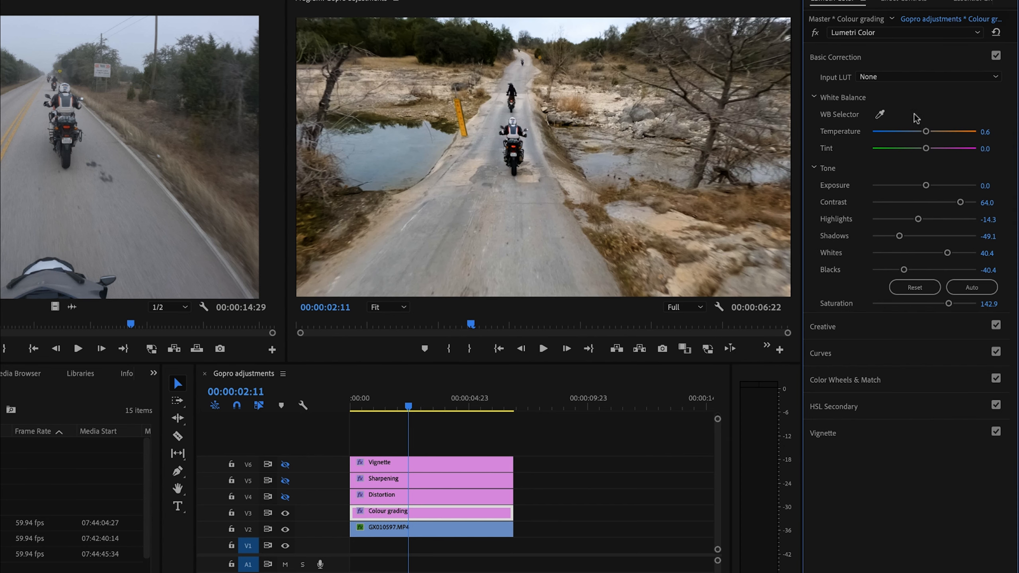
Set the Colour grading layer's temperature to -5.6 and compare the image with Lumetri Color bypassed and enabled
mouse_move(928, 134)
mouse_down()
mouse_move(903, 134)
mouse_move(945, 135)
mouse_move(920, 134)
mouse_up()
drag(923, 136, 921, 135)
click(815, 32)
click(815, 33)
Open the Lumetri Scopes and move their window clear of the timeline timecode
click(237, 0)
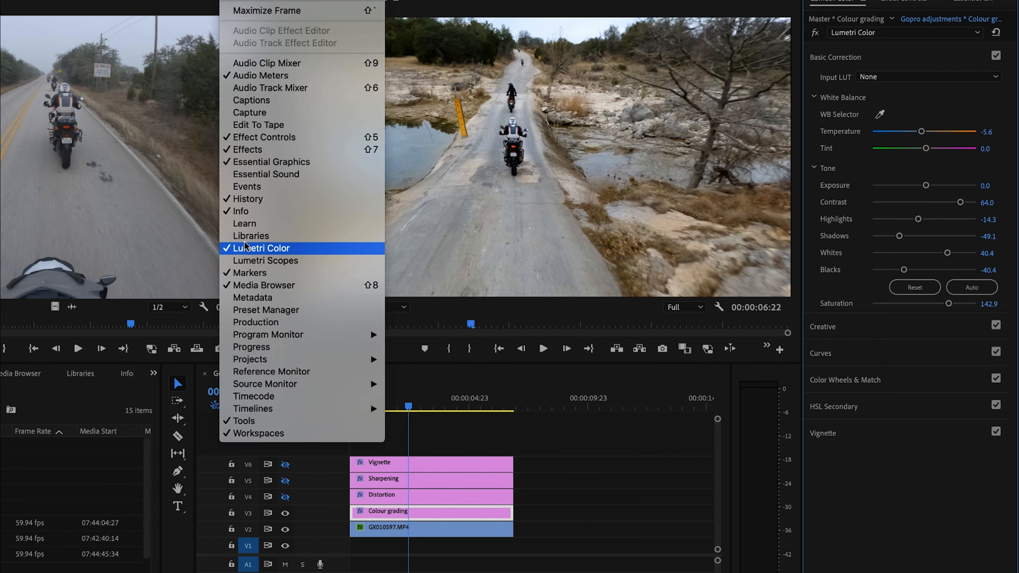
click(251, 261)
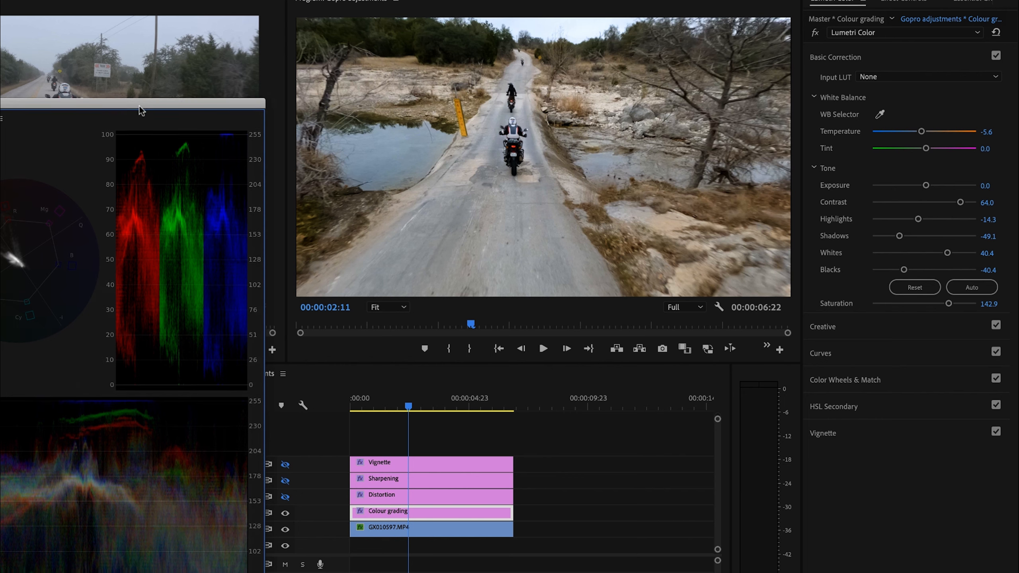
drag(140, 106, 93, 32)
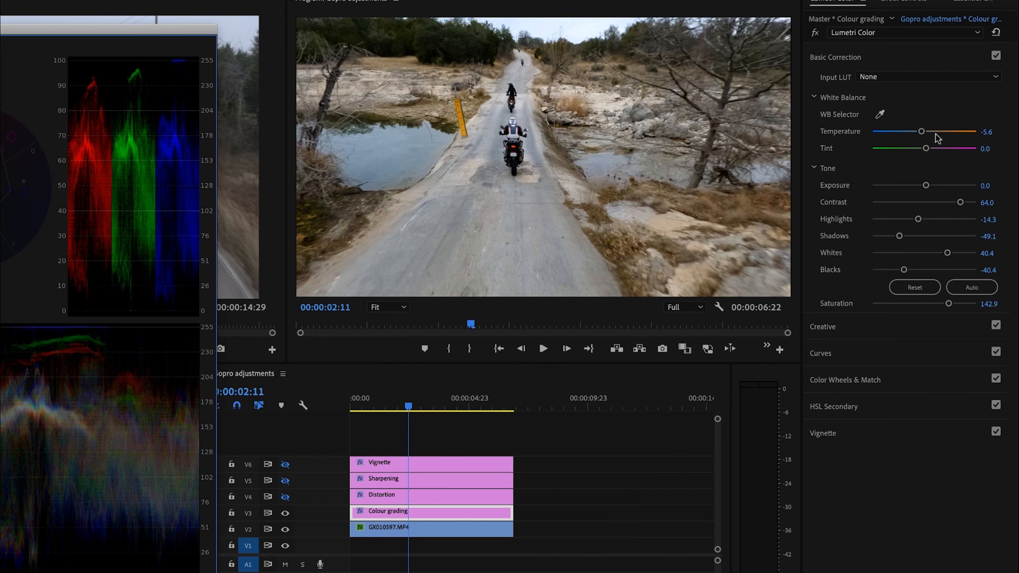
Warm the Colour grading layer to a temperature of 10.6 and compare the result with Lumetri Color bypassed and enabled
drag(922, 132, 929, 133)
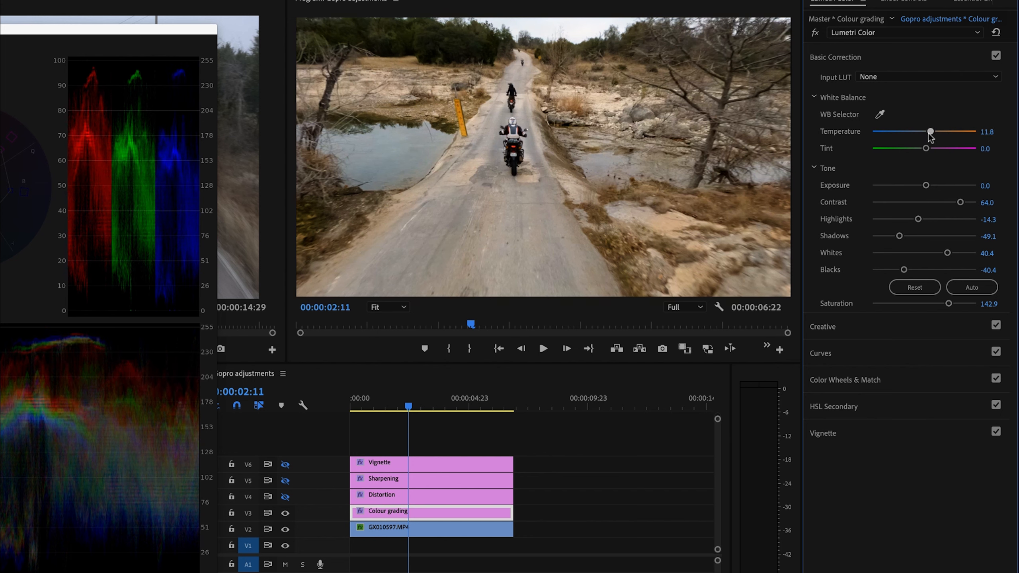
drag(929, 133, 928, 133)
click(815, 32)
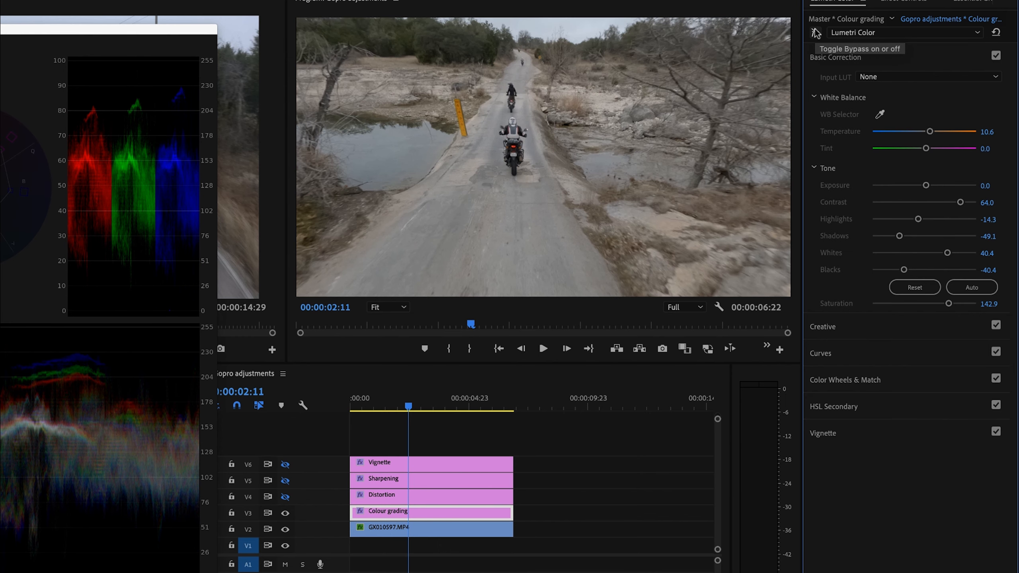
click(815, 32)
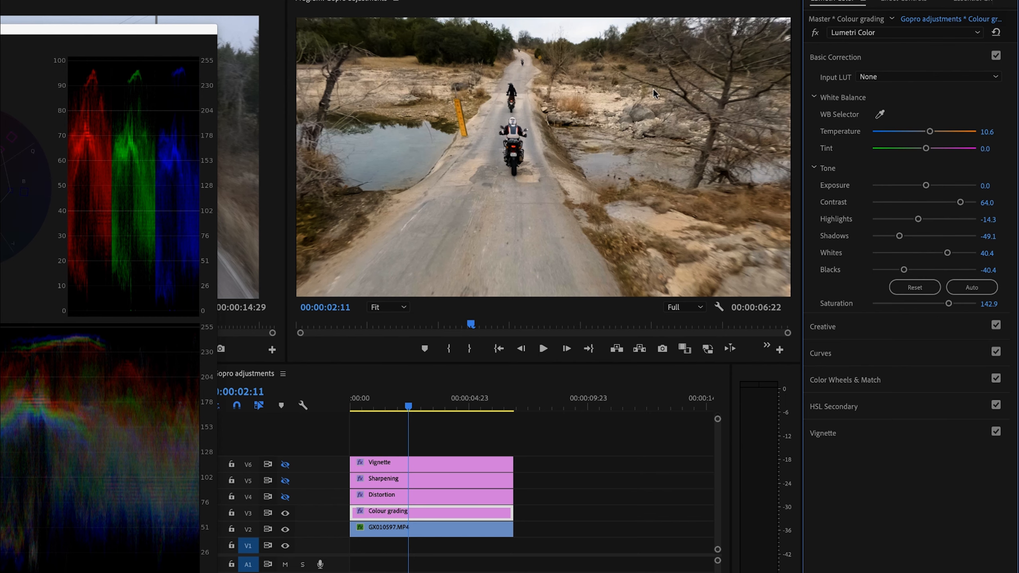
click(815, 32)
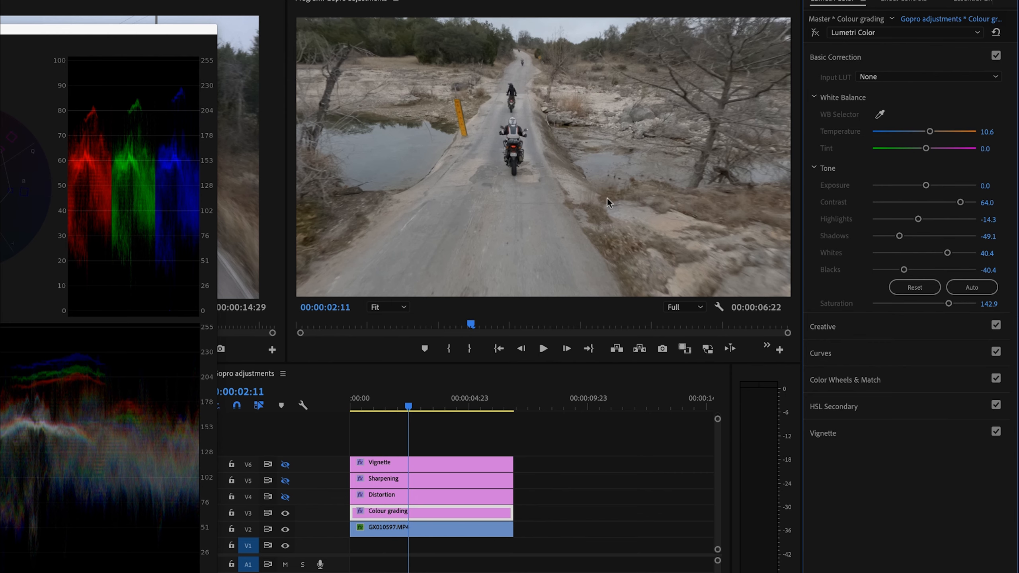
click(813, 32)
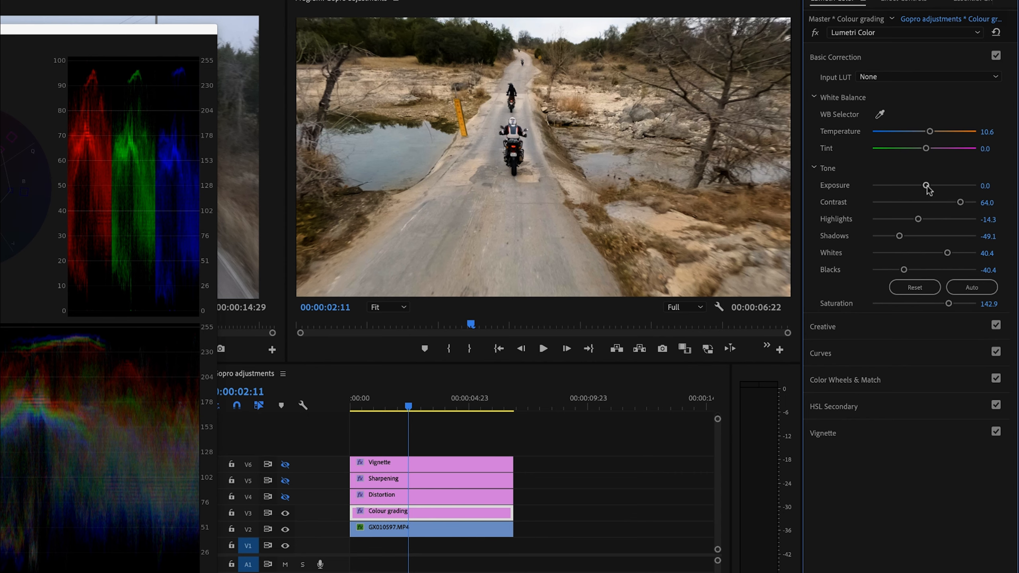
Set the Colour grading layer's contrast to 57.8, shadows to -64.0 and saturation to 146.6
mouse_move(960, 202)
mouse_down()
mouse_move(911, 205)
mouse_move(969, 203)
mouse_move(912, 203)
mouse_move(955, 203)
mouse_up()
drag(900, 236, 890, 236)
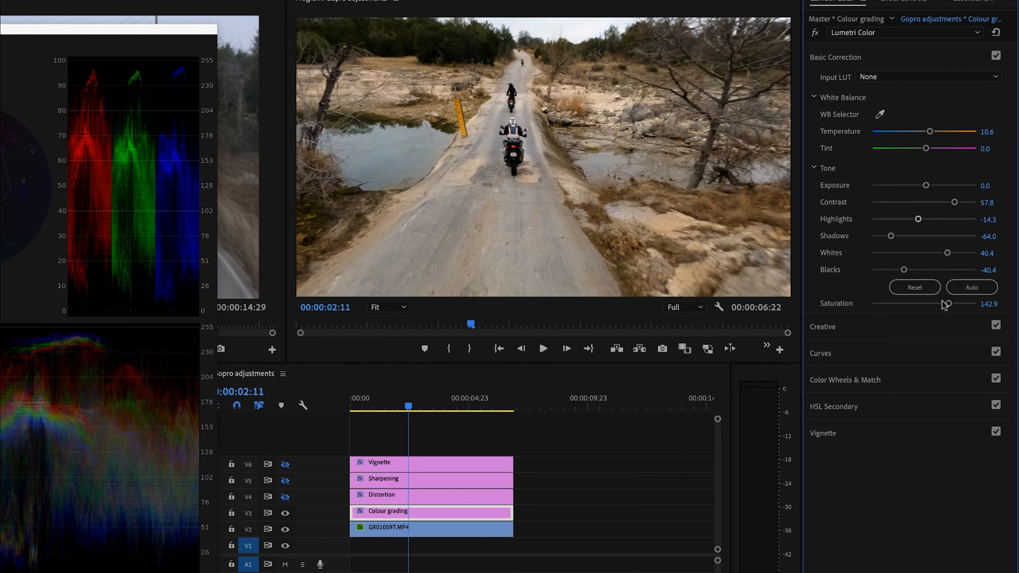
mouse_move(948, 303)
mouse_down()
mouse_move(876, 303)
mouse_move(947, 293)
mouse_up()
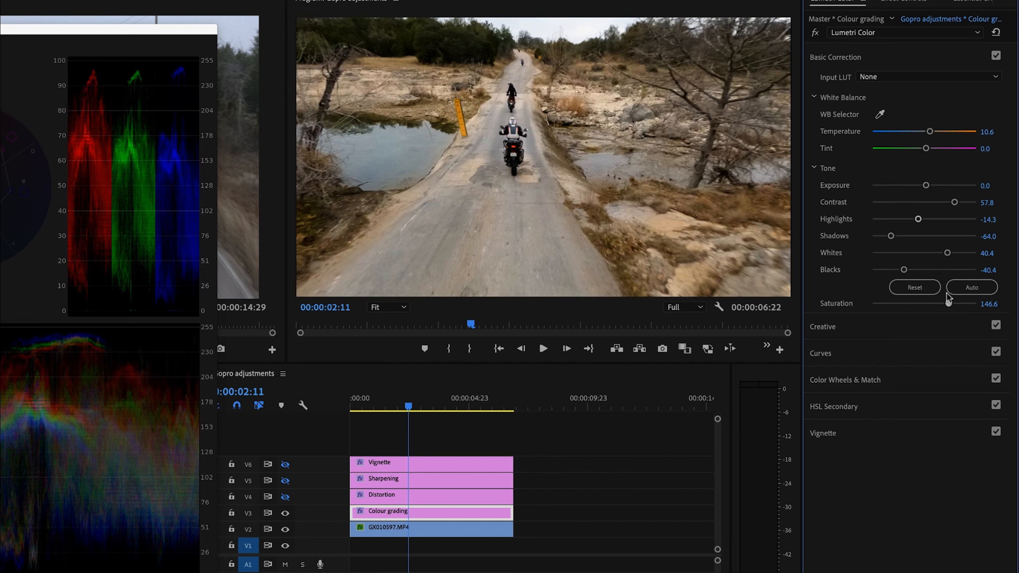
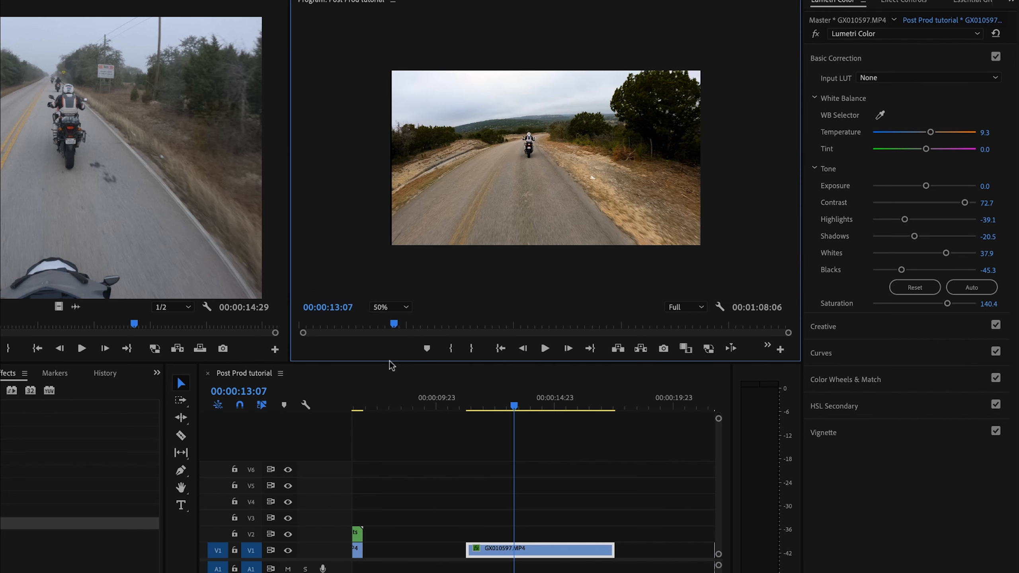
Add a Lumetri vignette to the GX010597.MP4 clip with amount -2.1 and feather 0.0
click(454, 198)
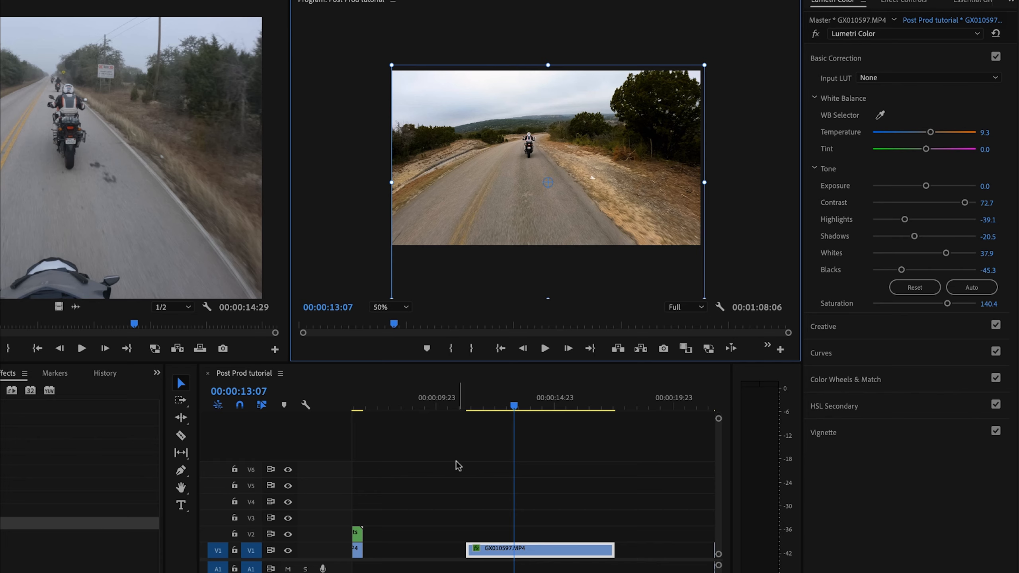
click(850, 436)
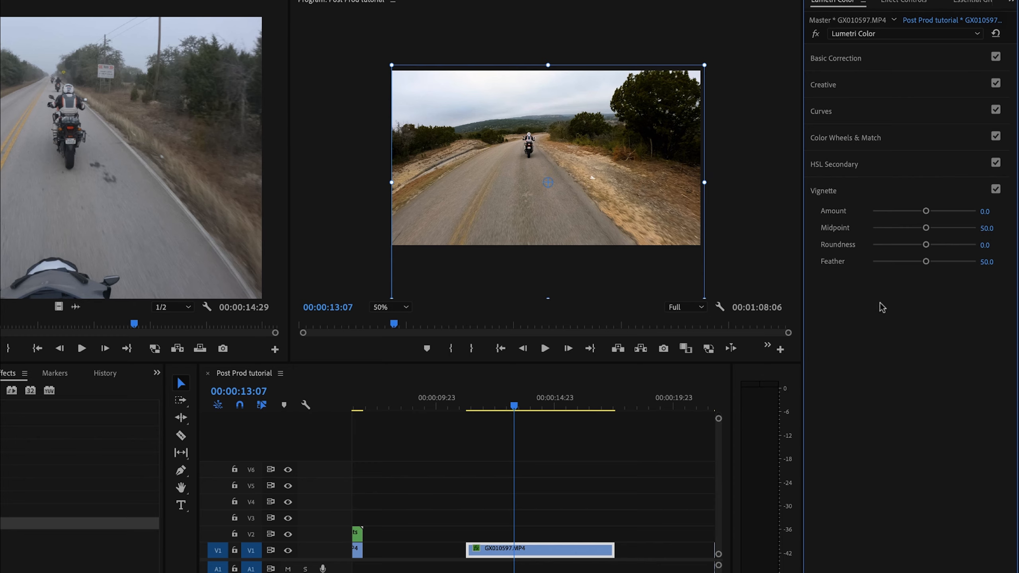
drag(926, 211, 889, 214)
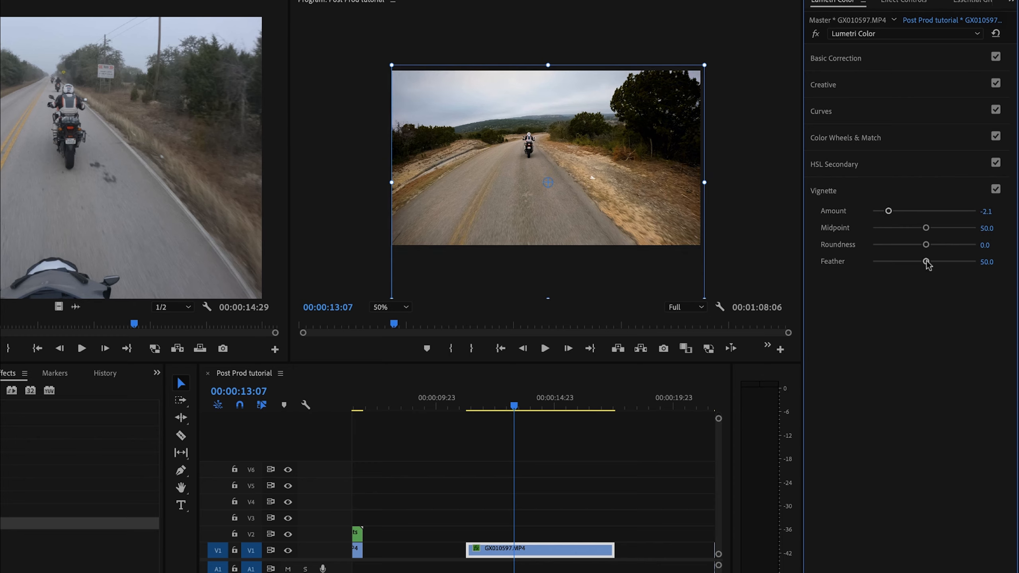
drag(926, 261, 868, 269)
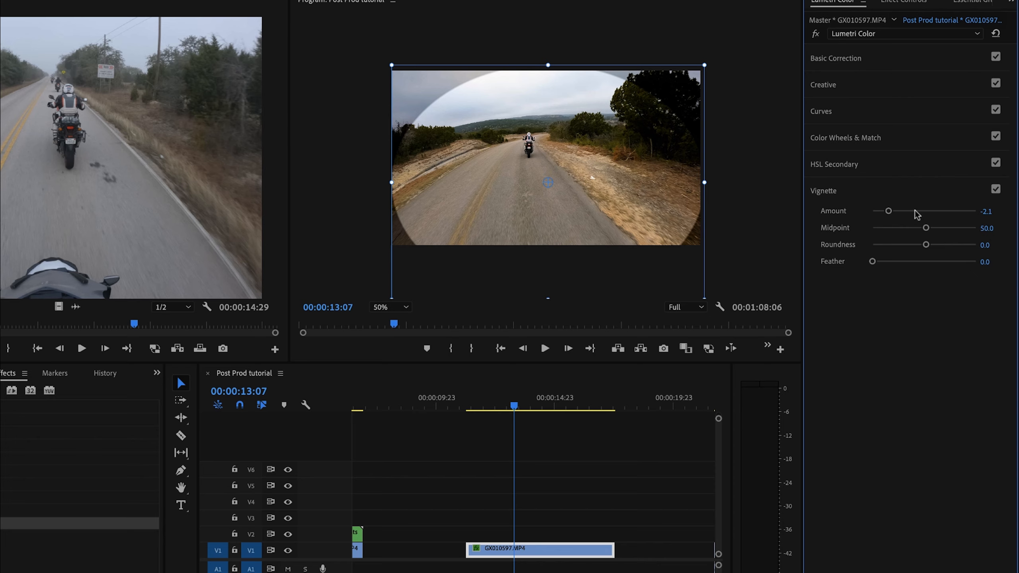
Reset the GX010597.MP4 clip's vignette to amount 0.0 and feather 50.0
double_click(888, 210)
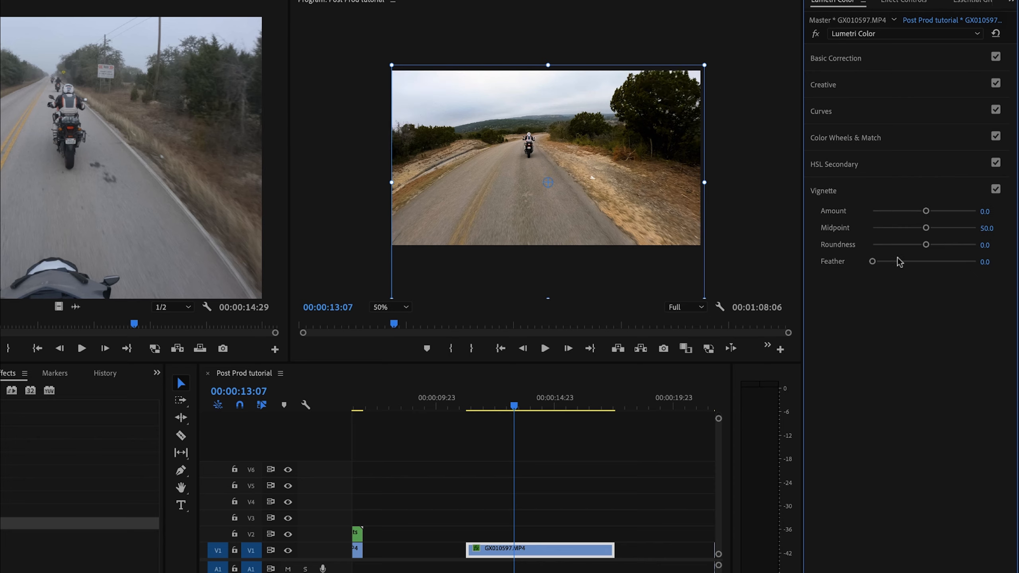
drag(872, 261, 876, 261)
double_click(875, 261)
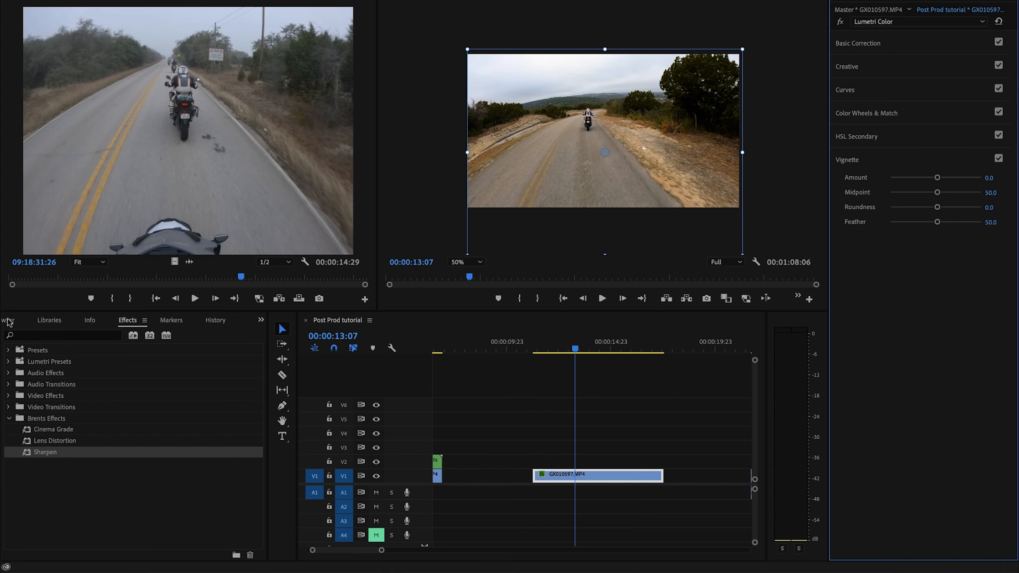
Create a new 1920 x 1080 adjustment layer at 23.976 fps with square pixels in the project
click(9, 321)
click(9, 322)
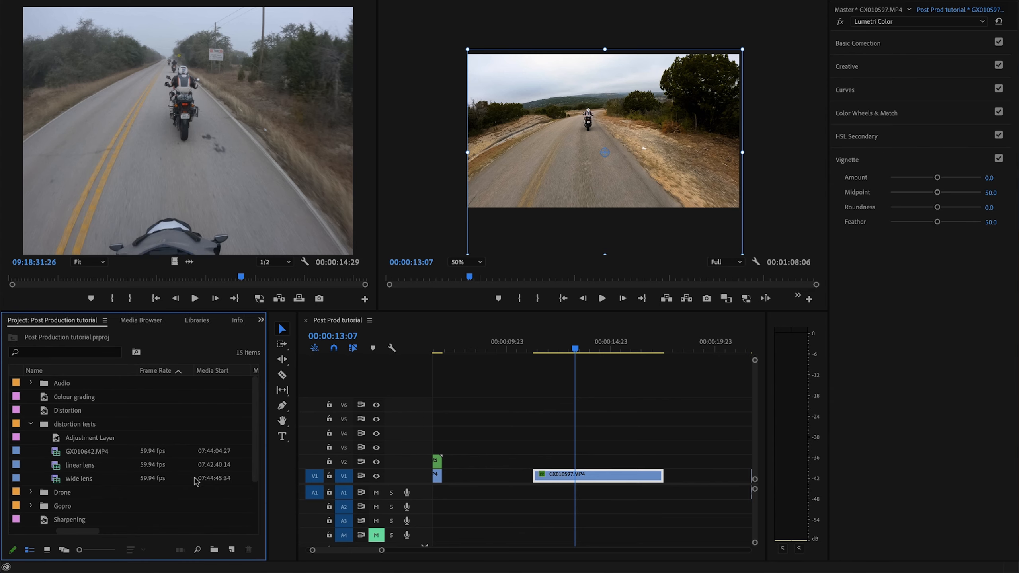
click(232, 550)
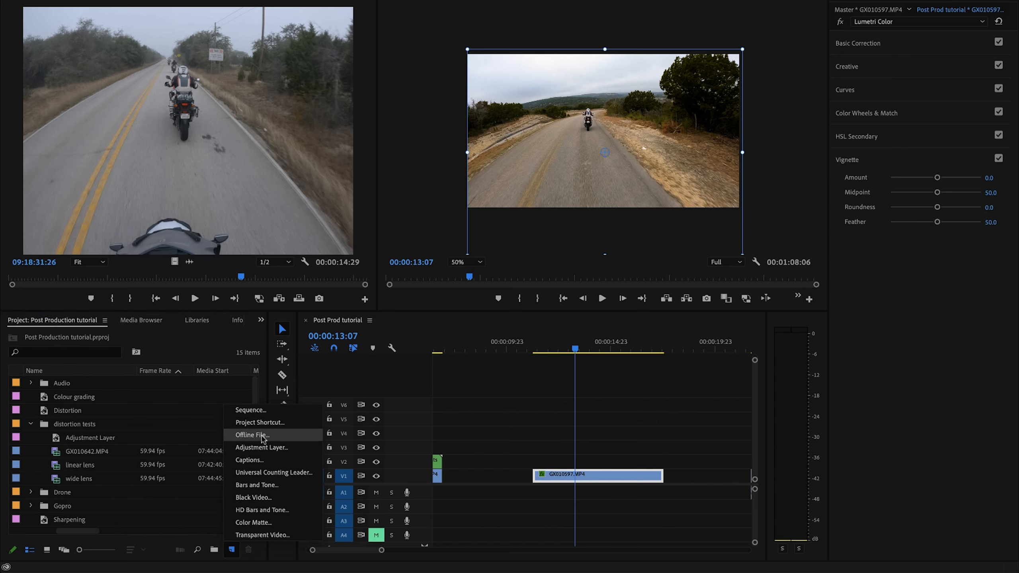
click(263, 446)
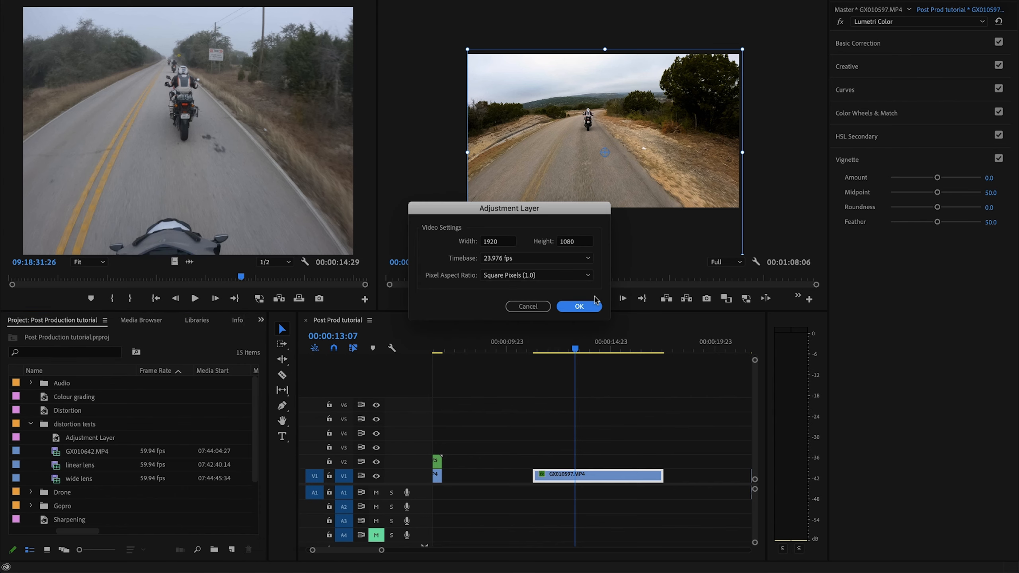
click(590, 305)
Place the new adjustment layer on V2 above GX010597.MP4 and extend both ends past the clip, starting at the end of Gopro adjustments
drag(51, 383, 538, 462)
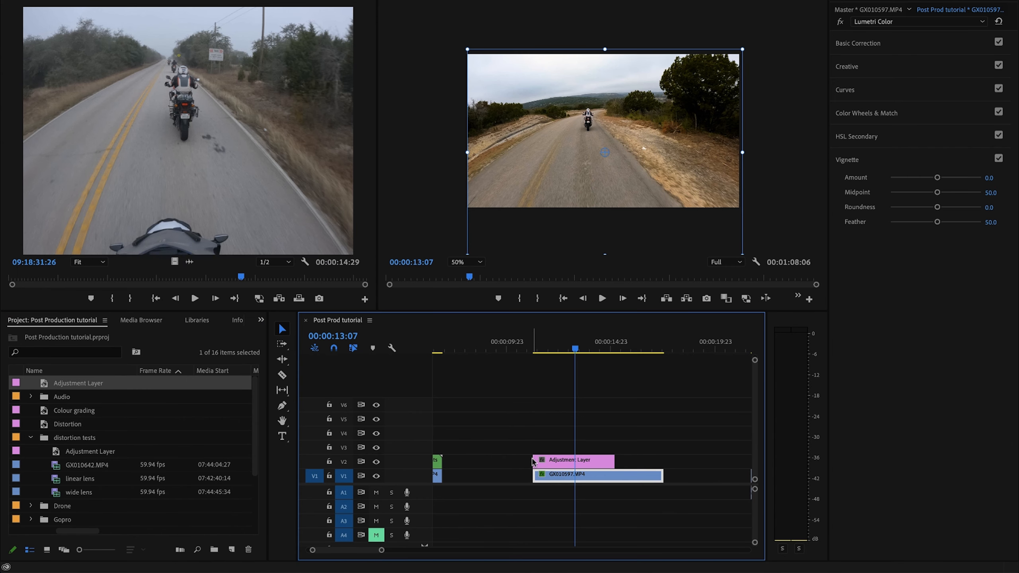
drag(614, 461, 756, 471)
mouse_move(493, 461)
mouse_down()
mouse_move(426, 461)
mouse_move(483, 461)
mouse_up()
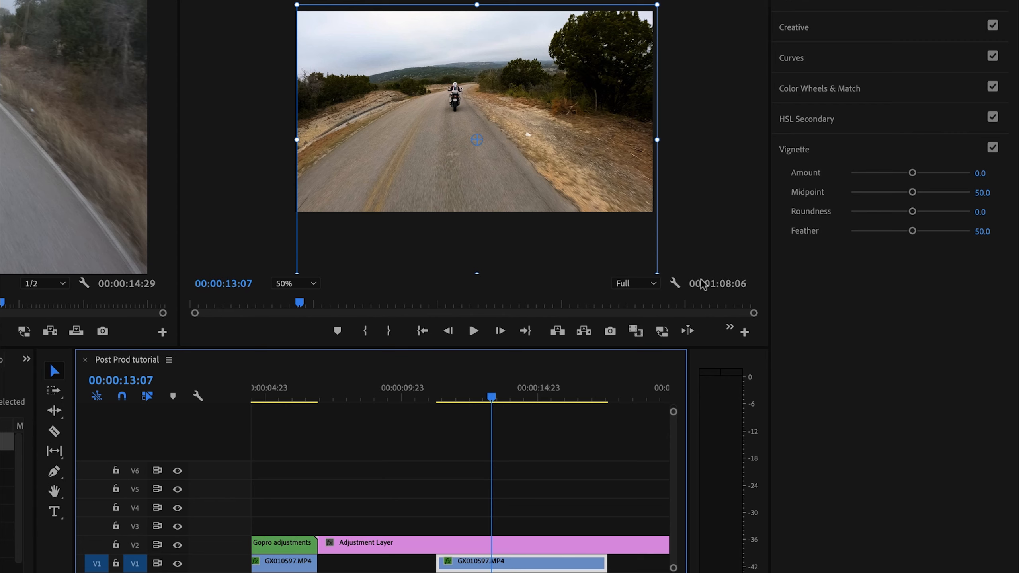
Give the adjustment layer, not the clip, a Lumetri vignette with amount -0.9 and feather 50.0
drag(913, 174, 862, 173)
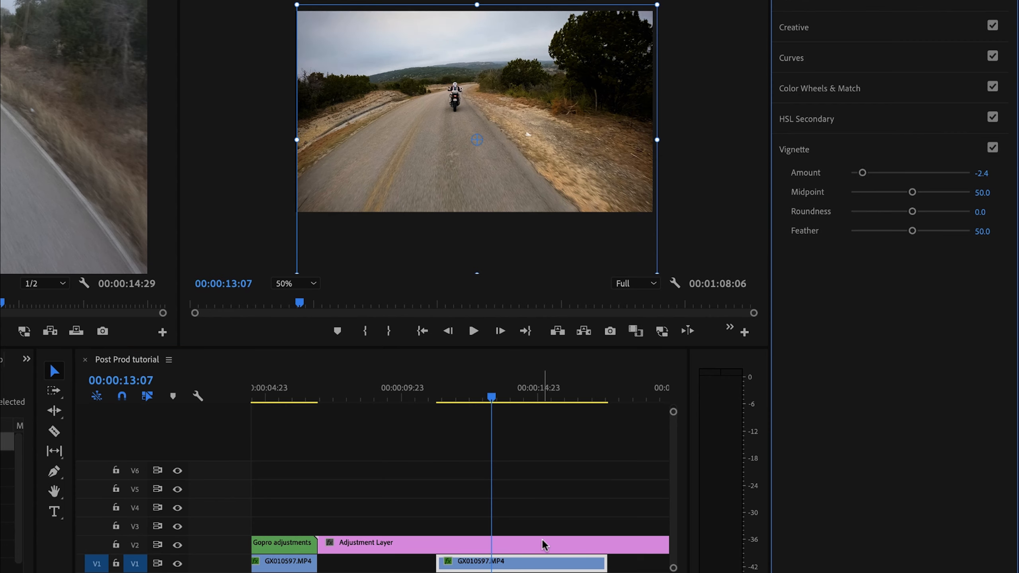
key(ctrl+z)
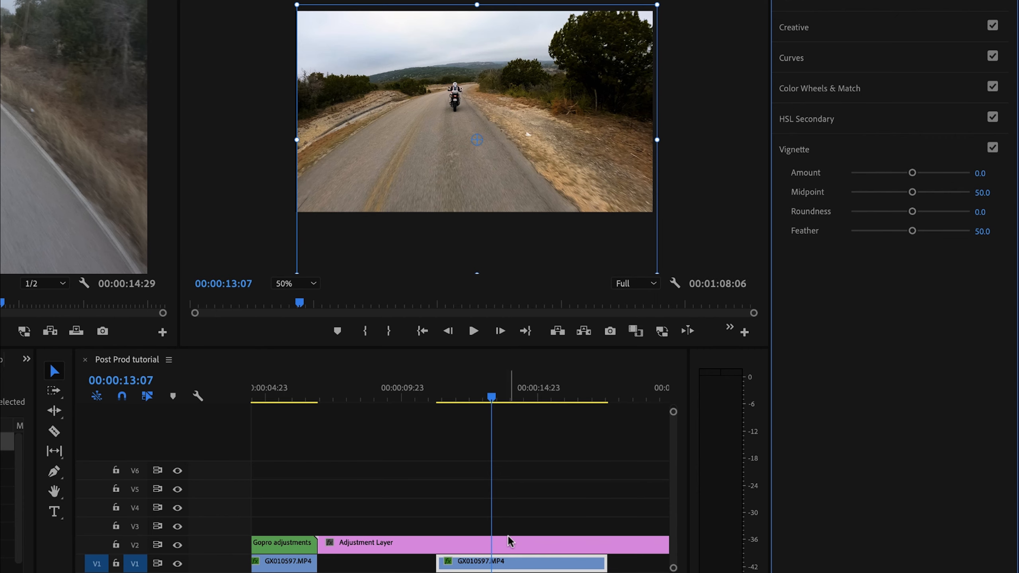
click(509, 549)
drag(912, 173, 861, 177)
drag(912, 230, 843, 237)
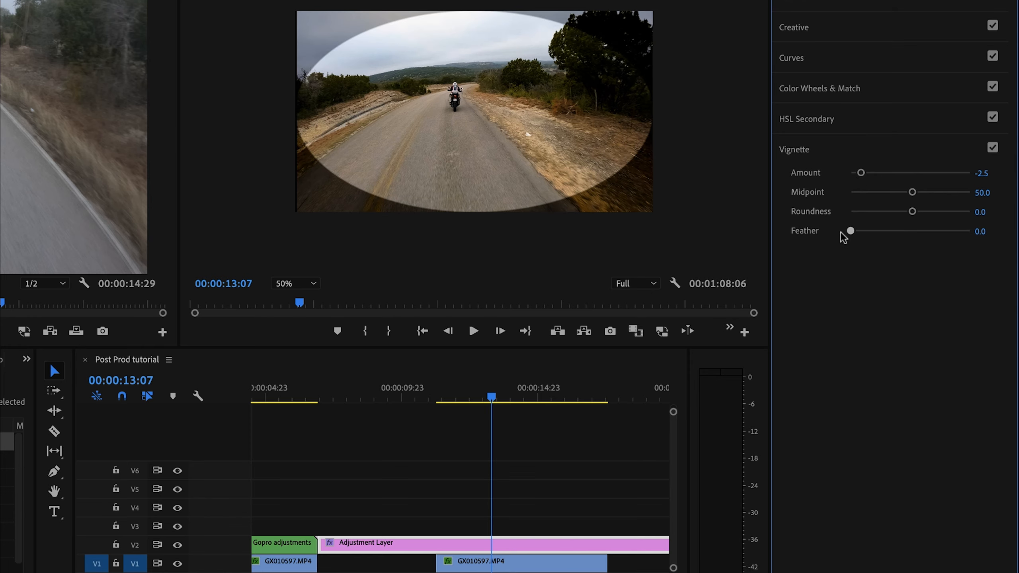
drag(843, 237, 908, 234)
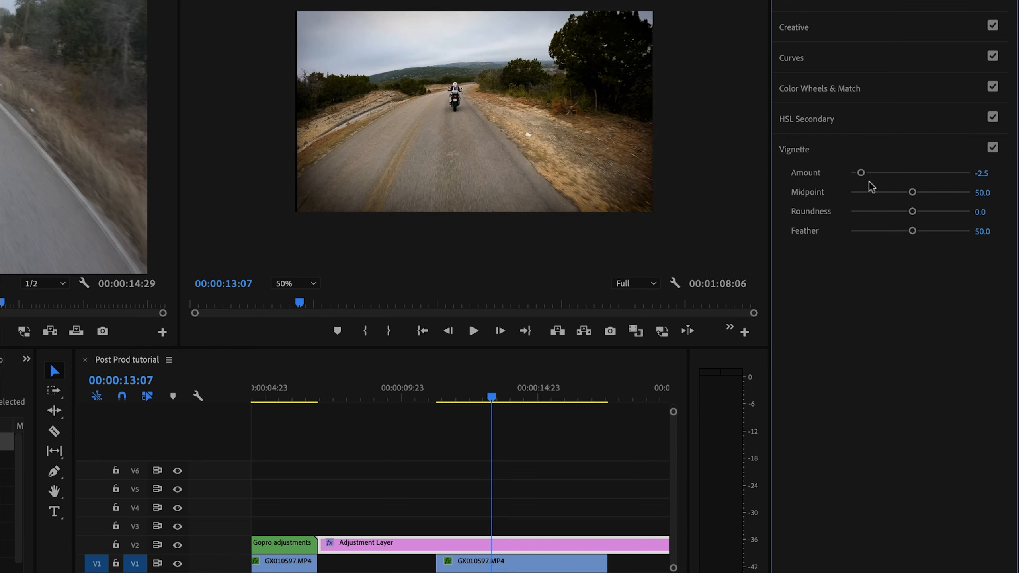
drag(860, 173, 893, 172)
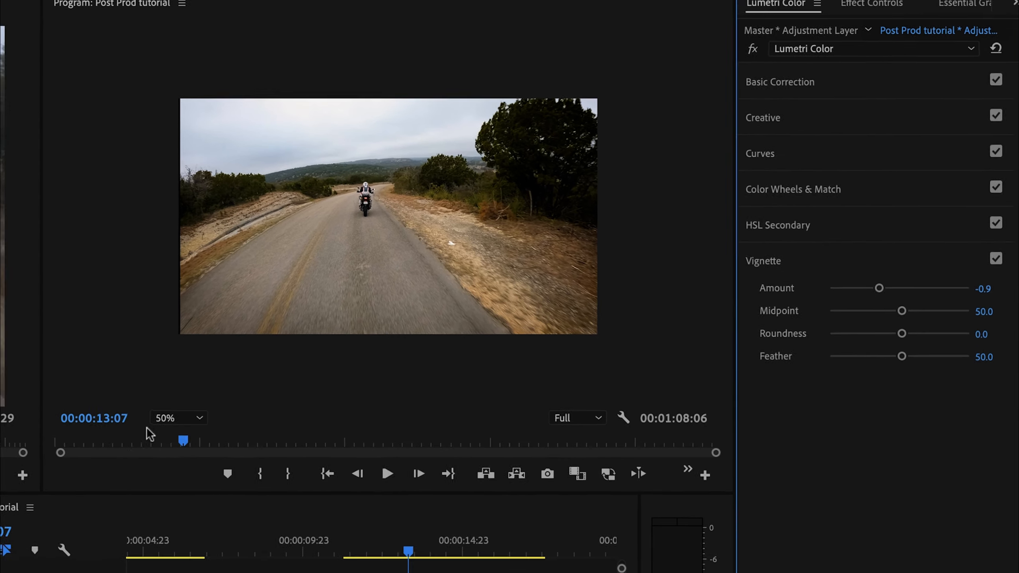
Fit the program preview to its monitor and compare the footage with the adjustment layer's Lumetri Color bypassed and enabled
click(295, 284)
click(139, 474)
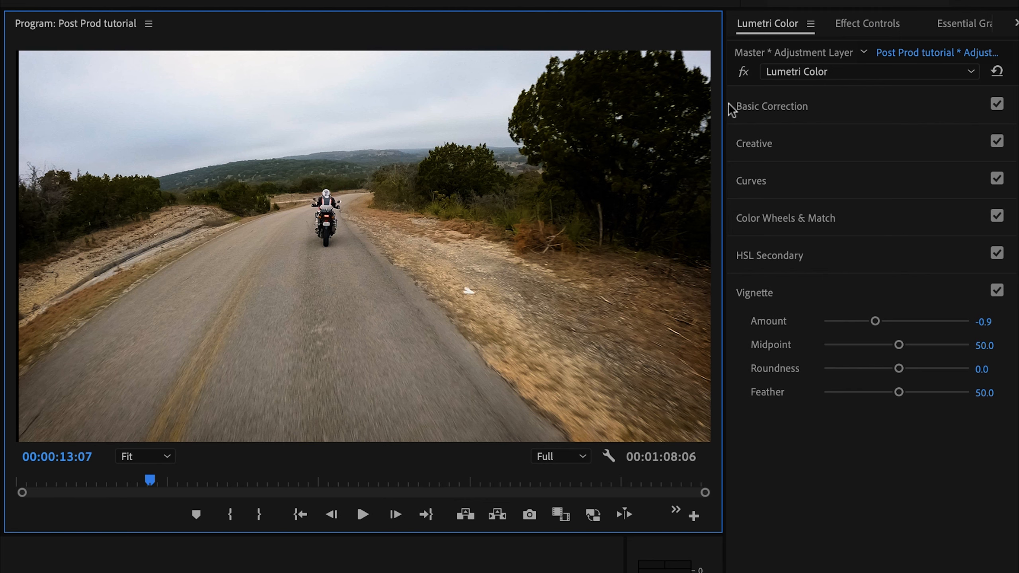
click(746, 76)
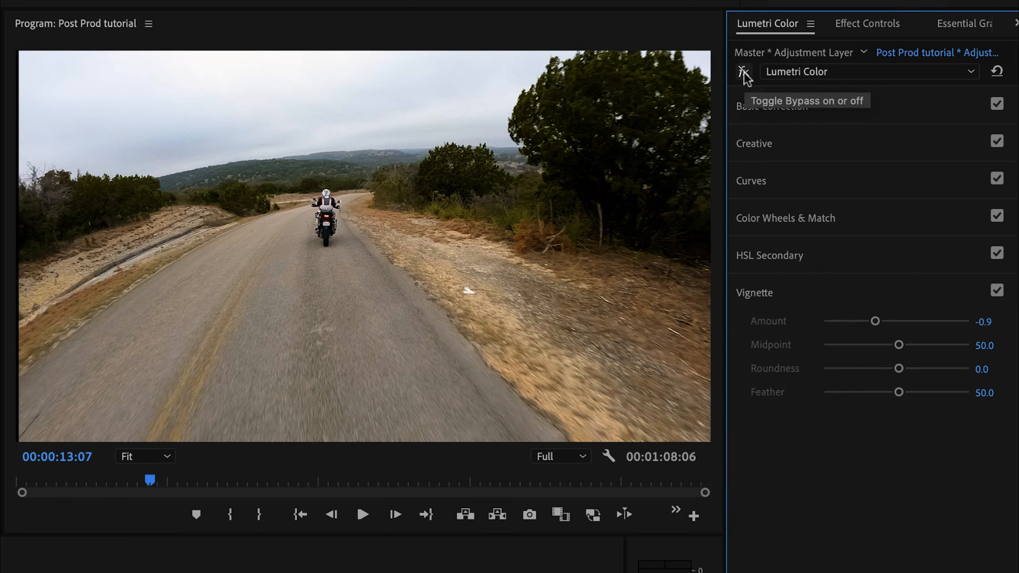
click(744, 74)
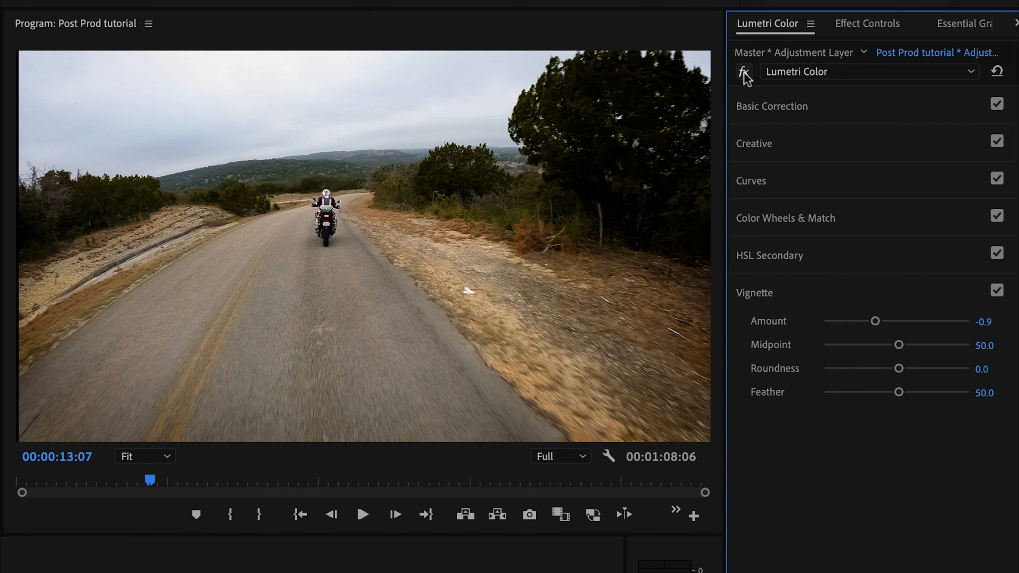
click(744, 74)
click(744, 74)
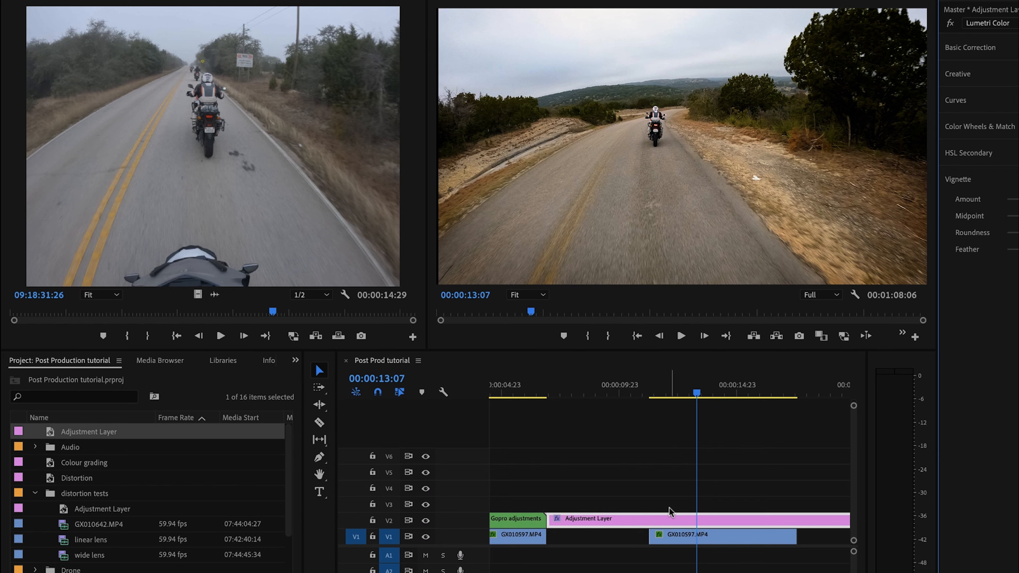
Trim the end of the adjustment layer on V2 back so that it stops before the GX010619.MP4 clip
scroll(674, 508, down, 6)
click(571, 522)
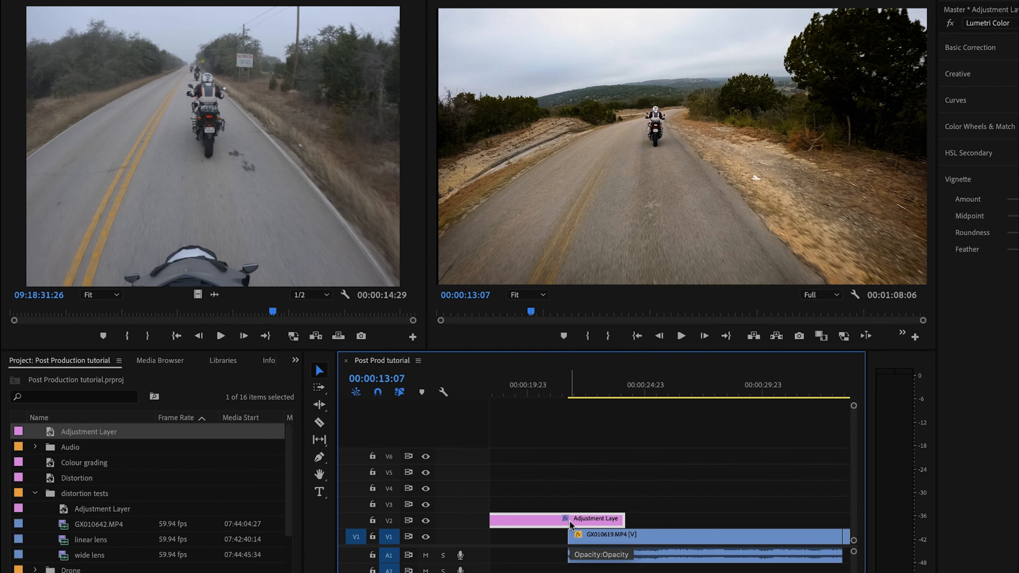
drag(622, 521, 515, 521)
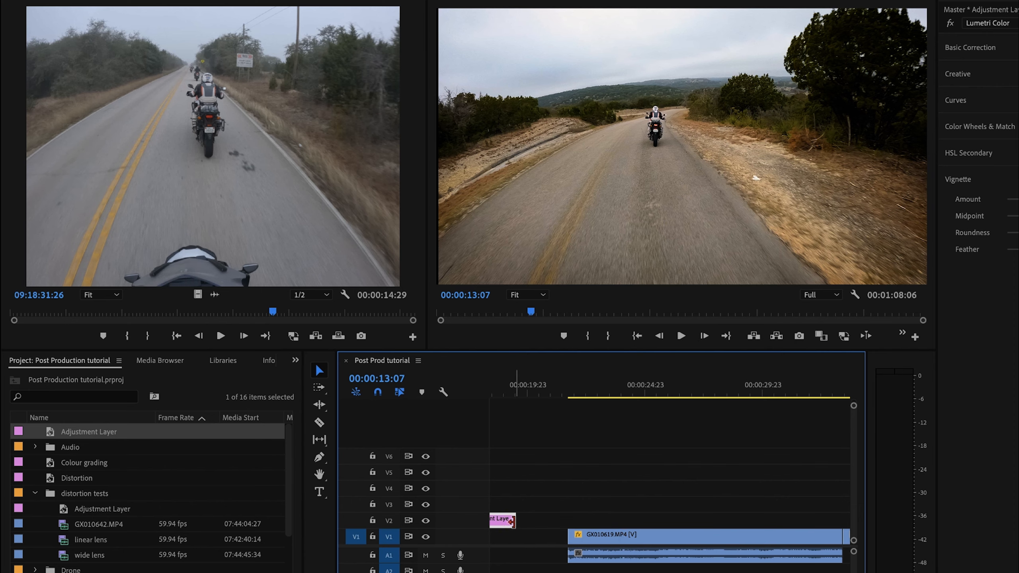
Play the GX010619.MP4 clip from its start and park the playhead at 00:00:23:20
click(619, 536)
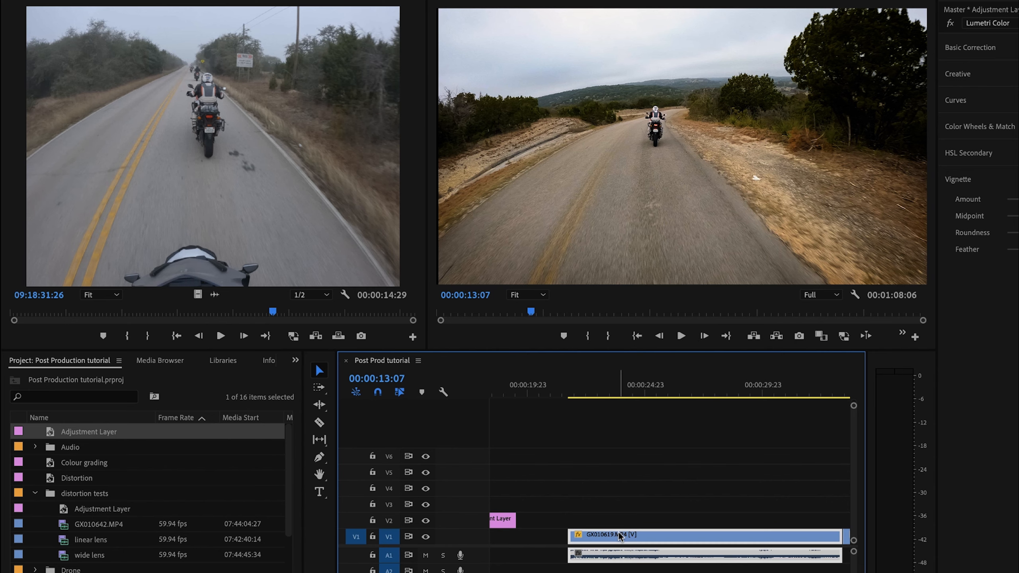
click(624, 396)
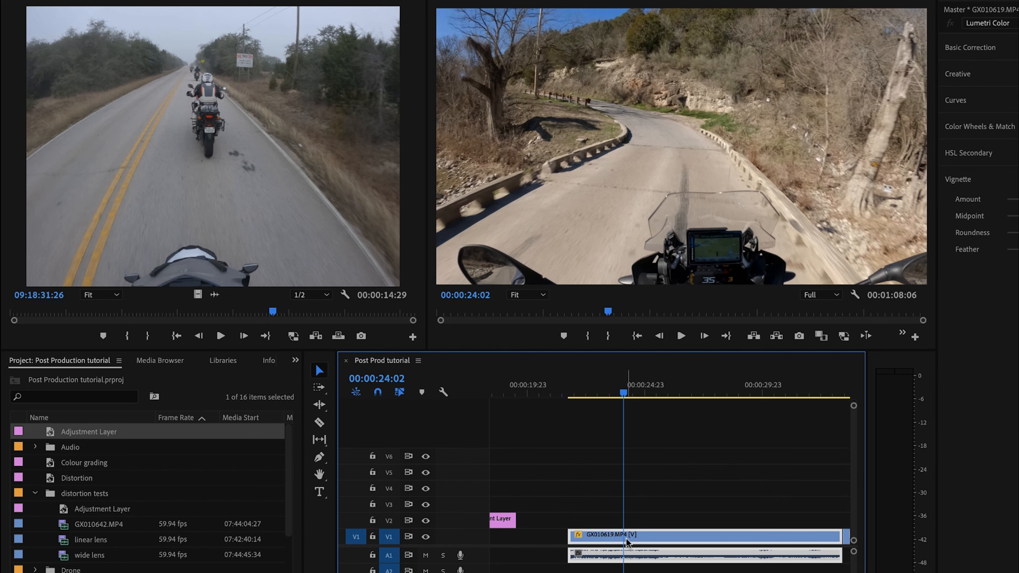
click(570, 393)
key(space)
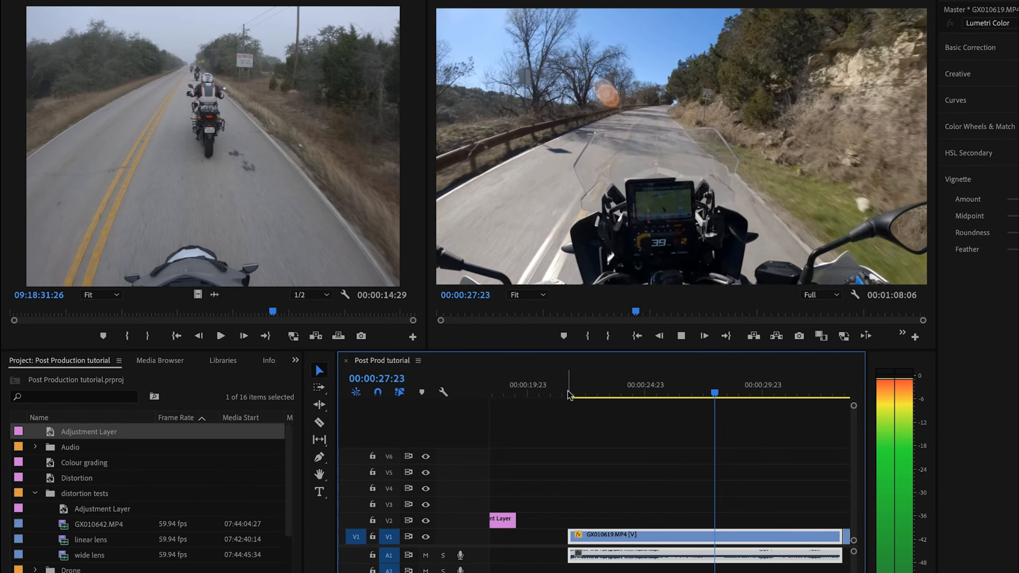
key(space)
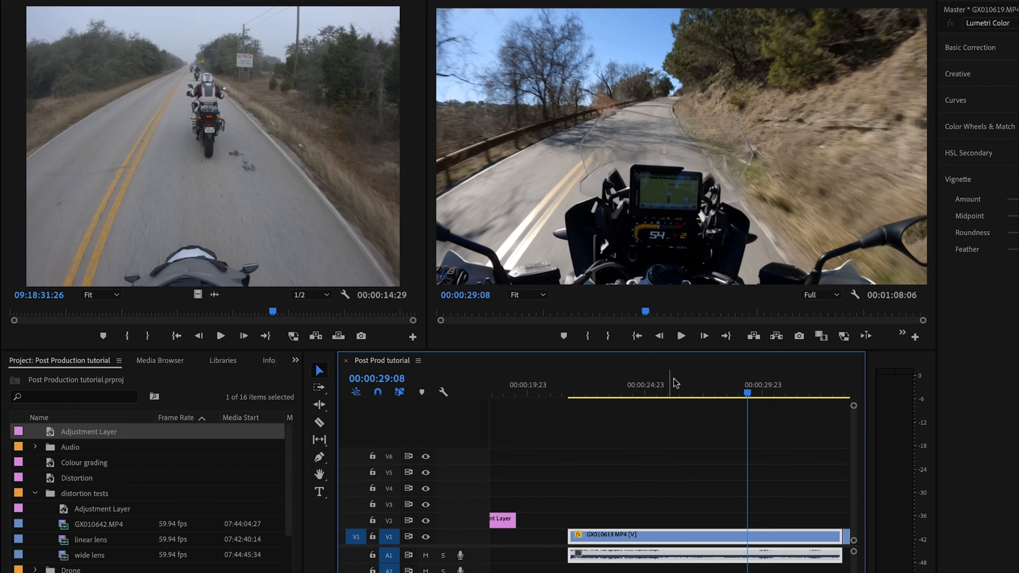
drag(758, 397, 618, 398)
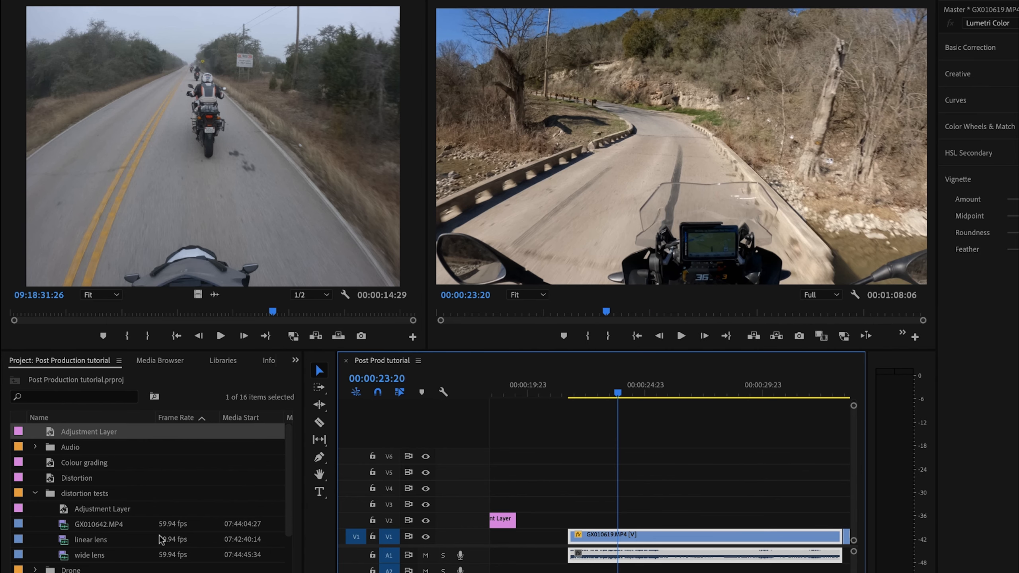
Apply the Cinema Grade effect from Brents Effects to the GX010619.MP4 and GX010623.MP4 clips
click(295, 360)
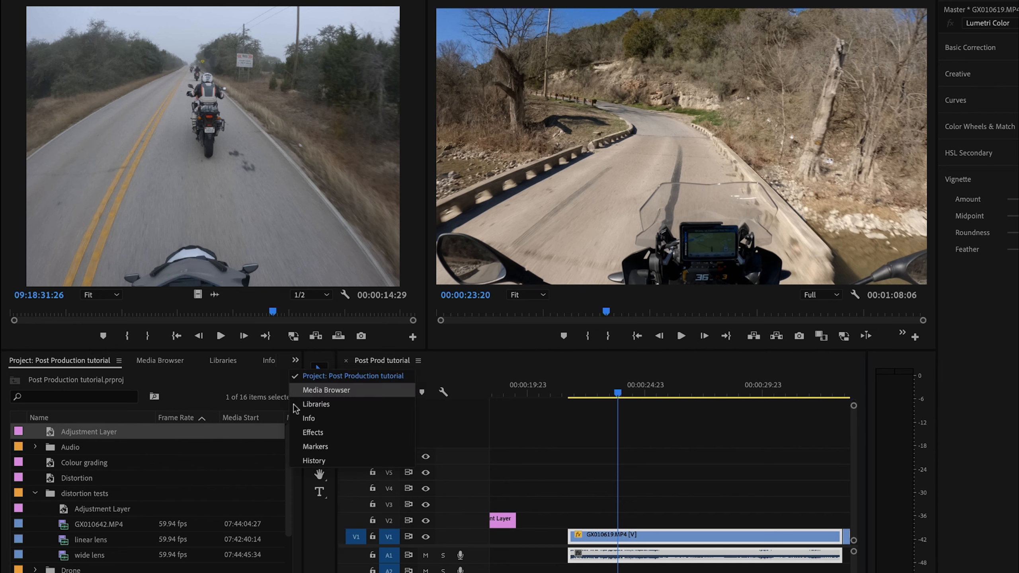
click(313, 434)
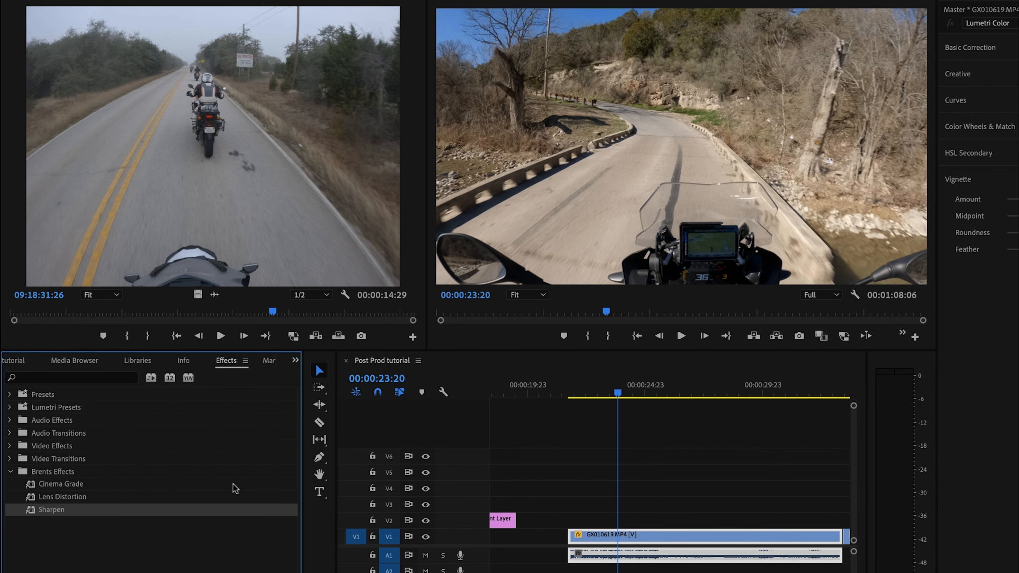
drag(32, 488, 589, 537)
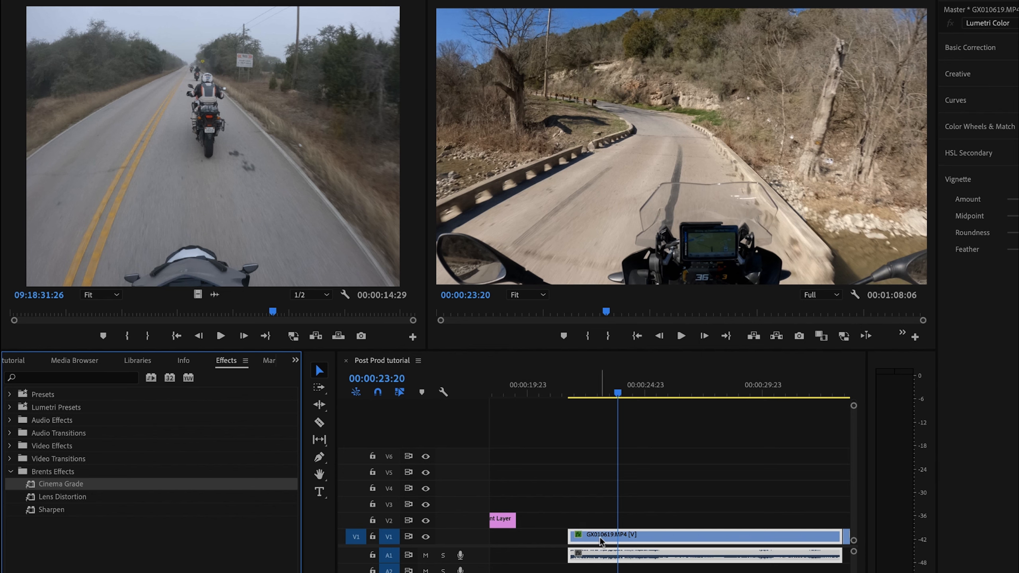
click(600, 538)
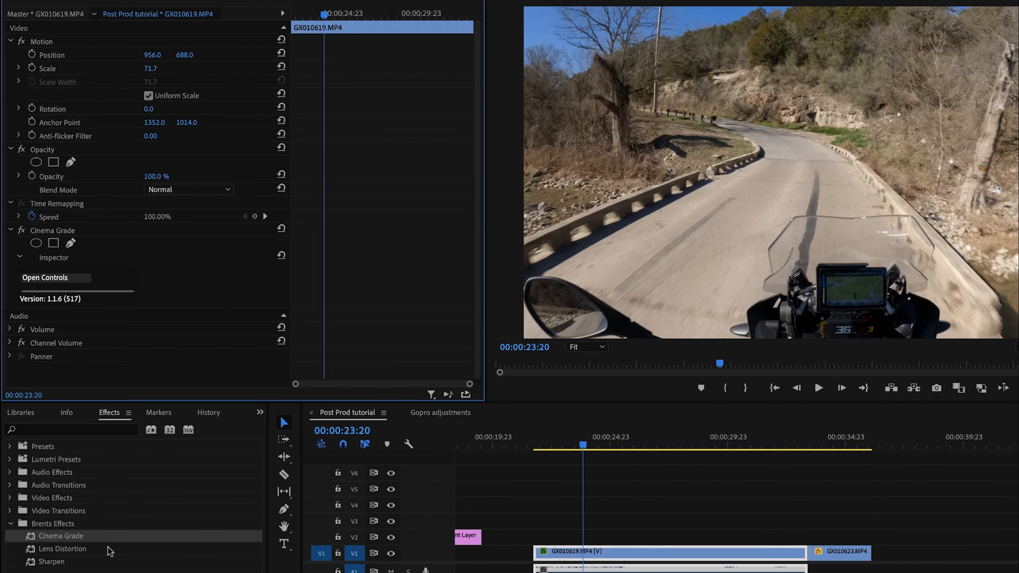
drag(38, 536, 839, 552)
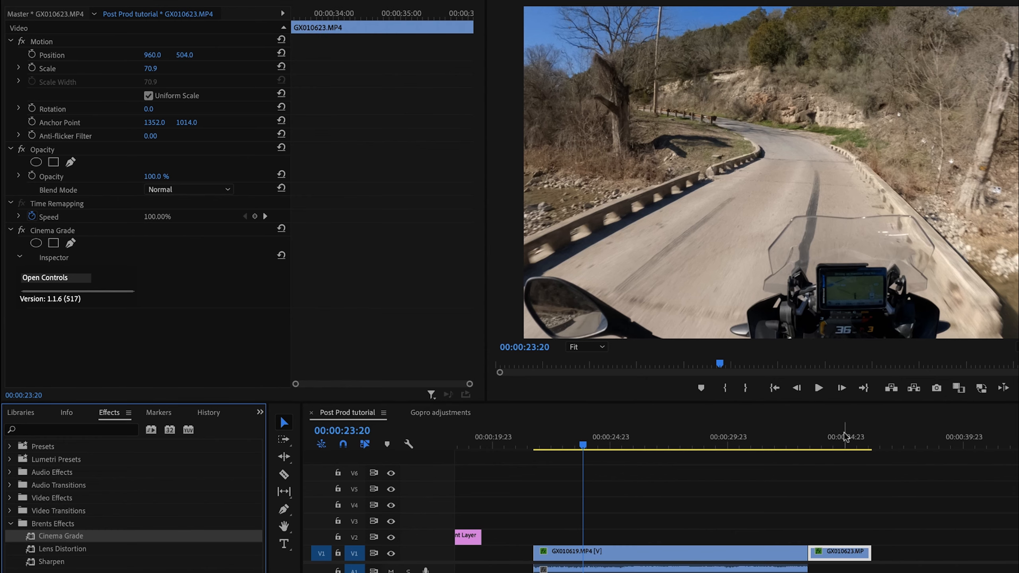
Play the GX010623.MP4 clip and return the playhead to 00:00:28:19 over GX010619.MP4
click(844, 439)
key(space)
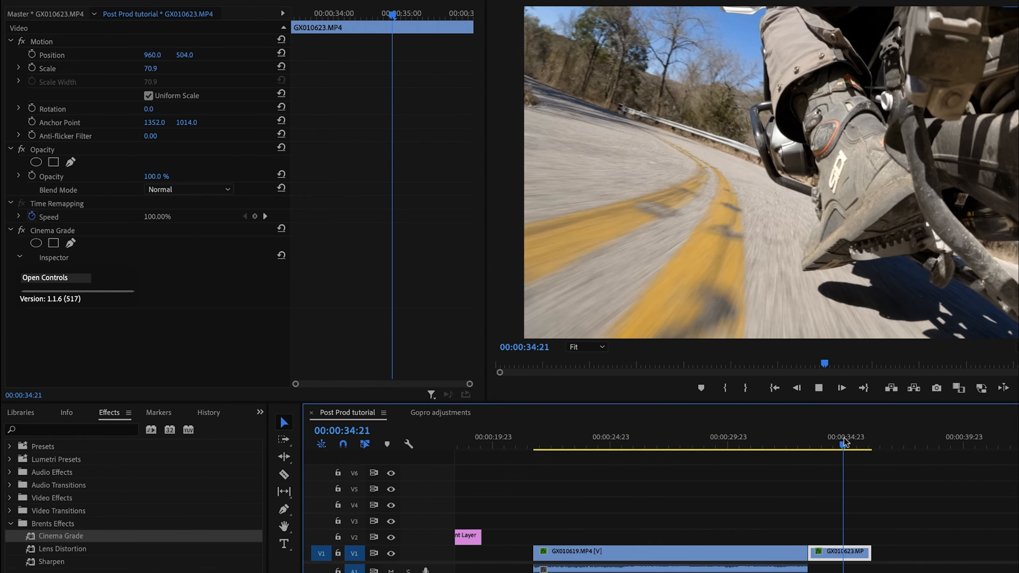
key(space)
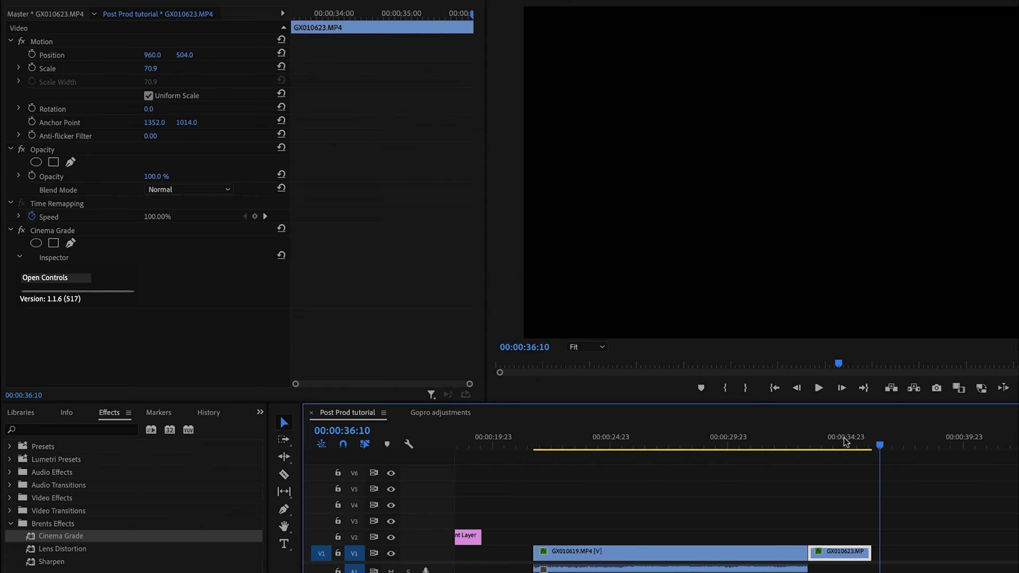
drag(847, 452, 700, 445)
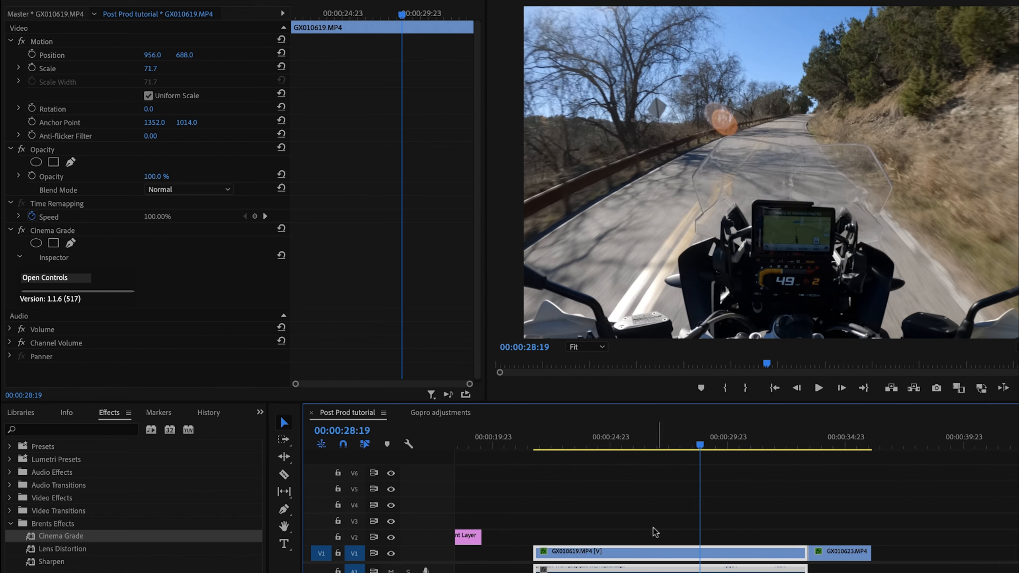
Open the Cinema Grade controls for the GX010619.MP4 clip
click(830, 555)
click(778, 553)
click(815, 556)
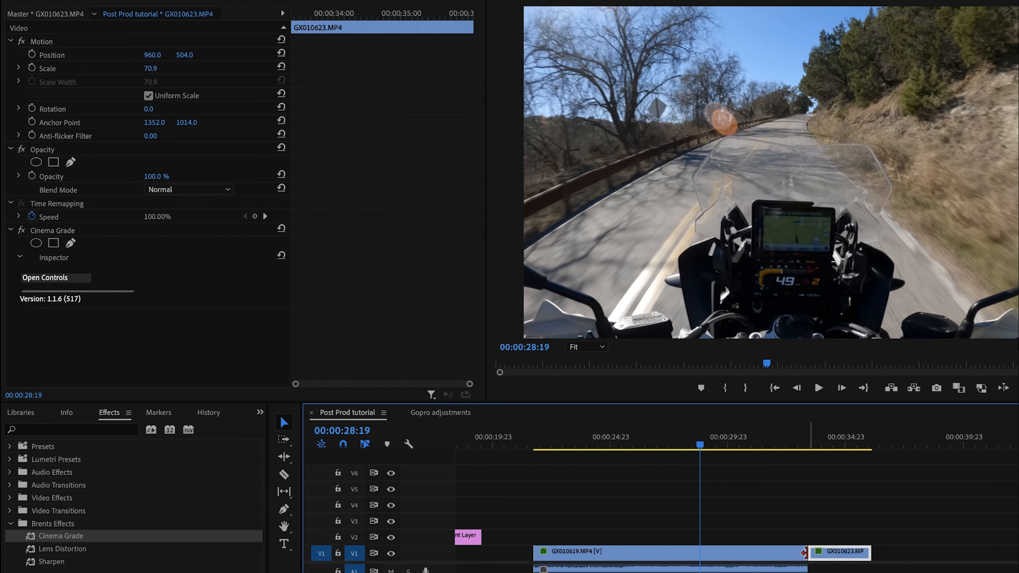
click(666, 556)
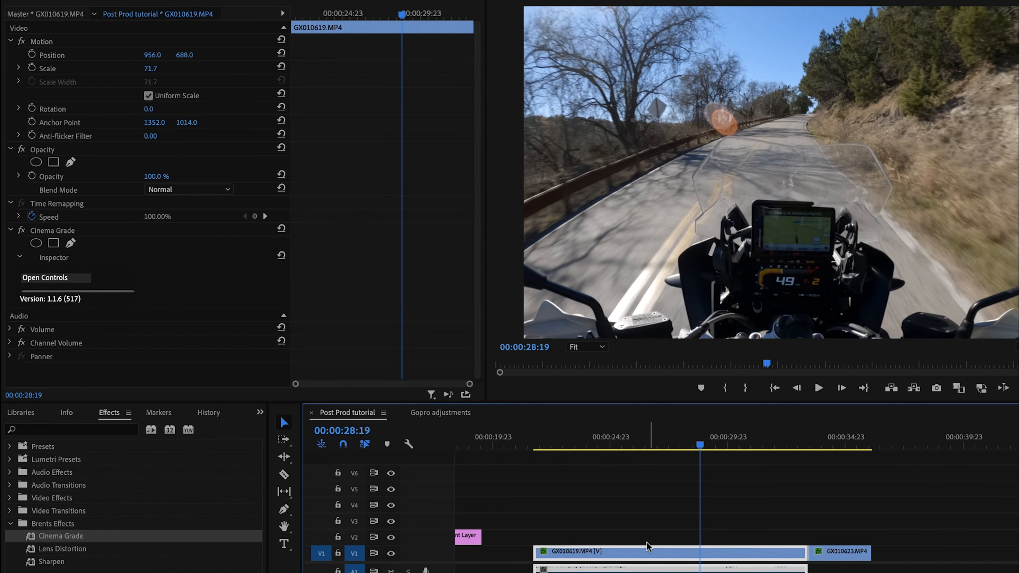
click(53, 282)
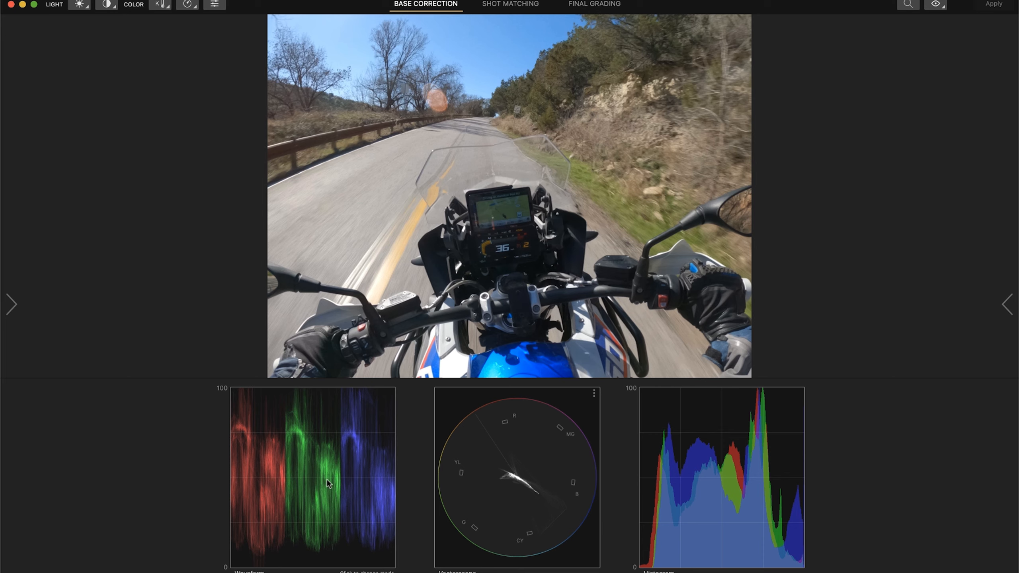
Lower the exposure and raise the contrast of the GX010619.MP4 shot in Base Correction, comparing the result with the original
key(e)
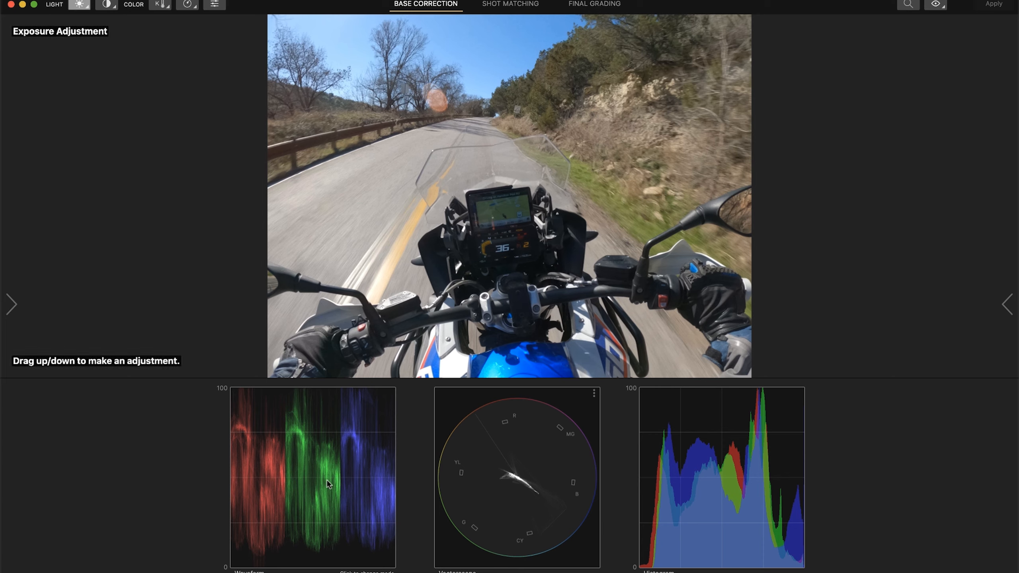
drag(444, 254, 445, 273)
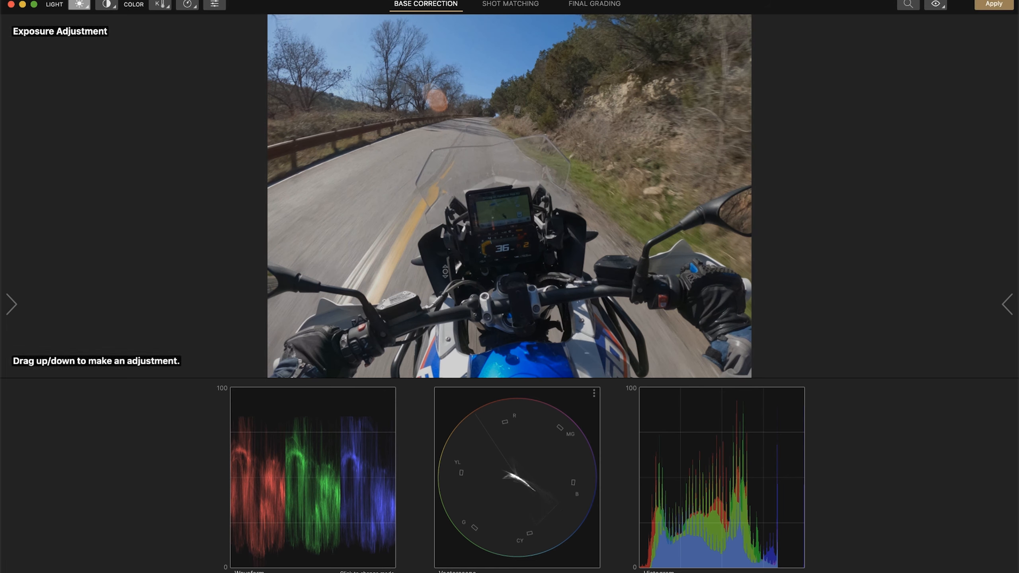
key(c)
drag(445, 272, 449, 245)
key(e)
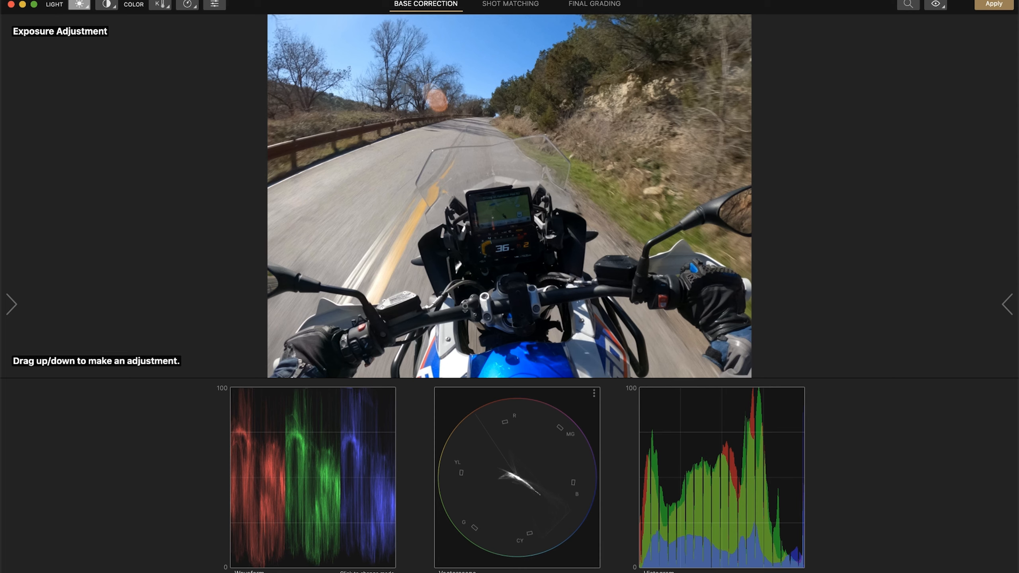
click(936, 5)
click(937, 5)
Raise the saturation of the handlebar shot slightly and compare the corrected image with the bypassed original
key(s)
drag(419, 188, 420, 170)
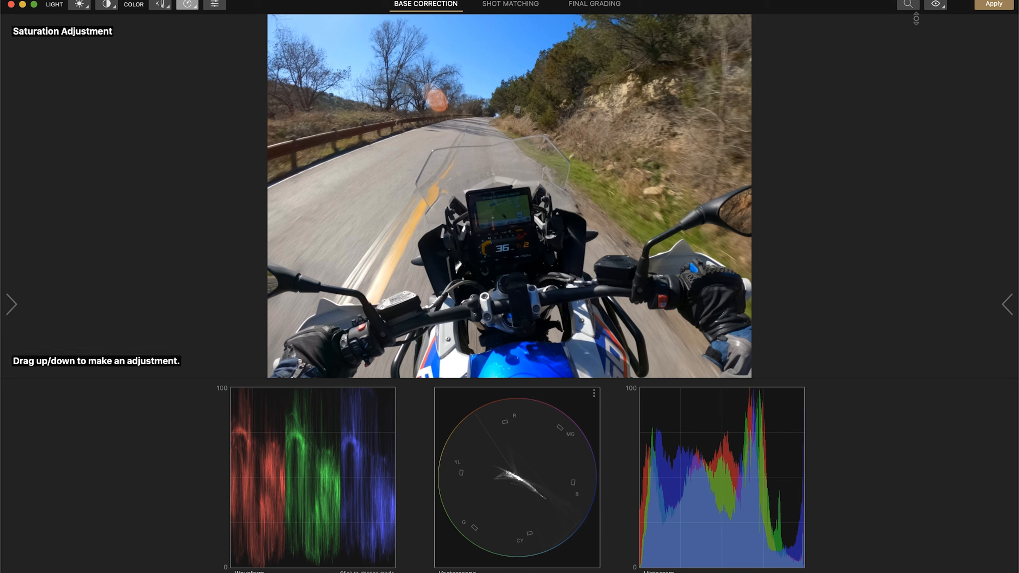
click(935, 5)
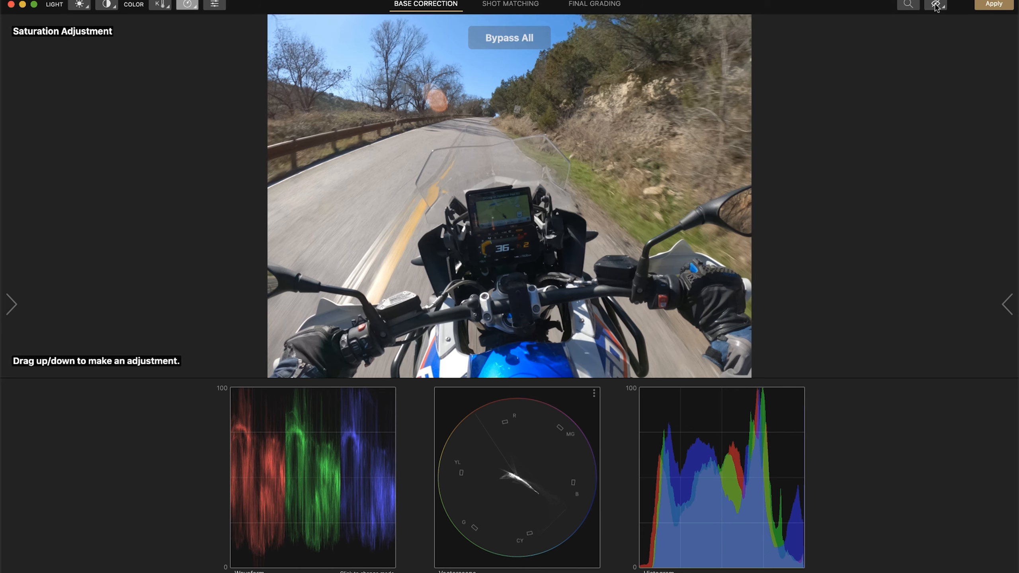
click(935, 4)
click(935, 5)
click(935, 5)
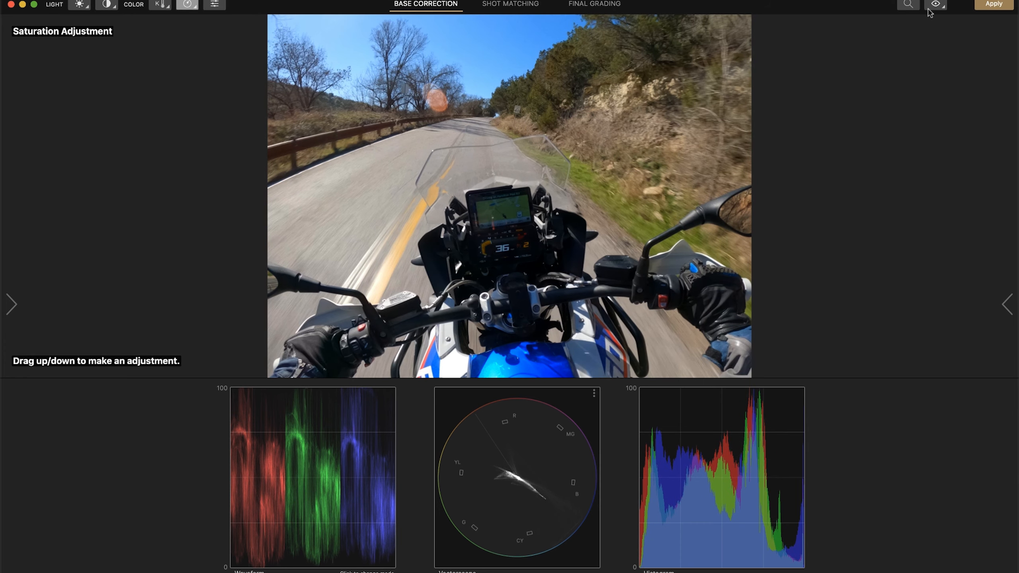
Group both shots in the yellow group with the handlebar shot as hero, and copy all its corrections to the match shot
click(500, 6)
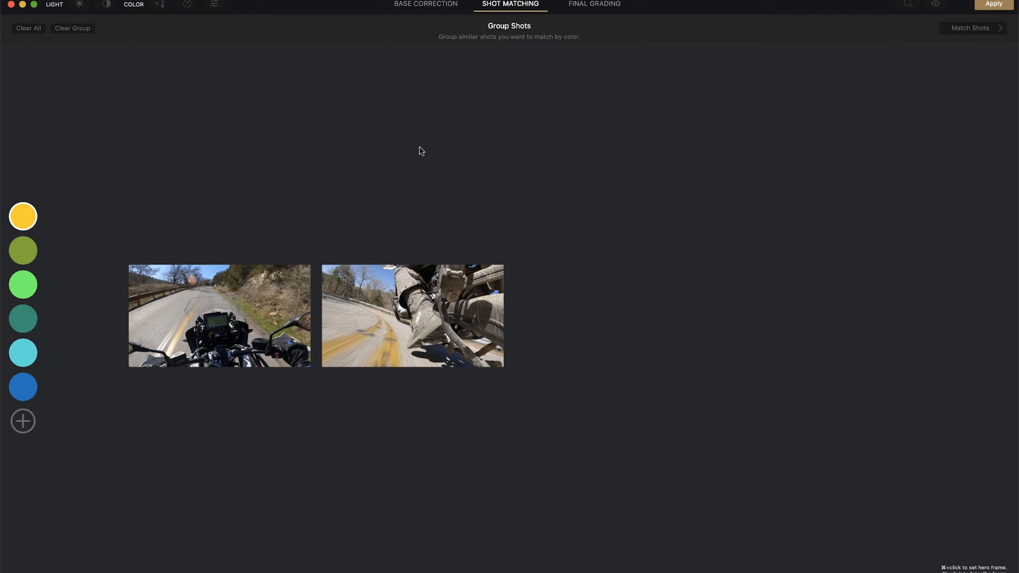
click(213, 325)
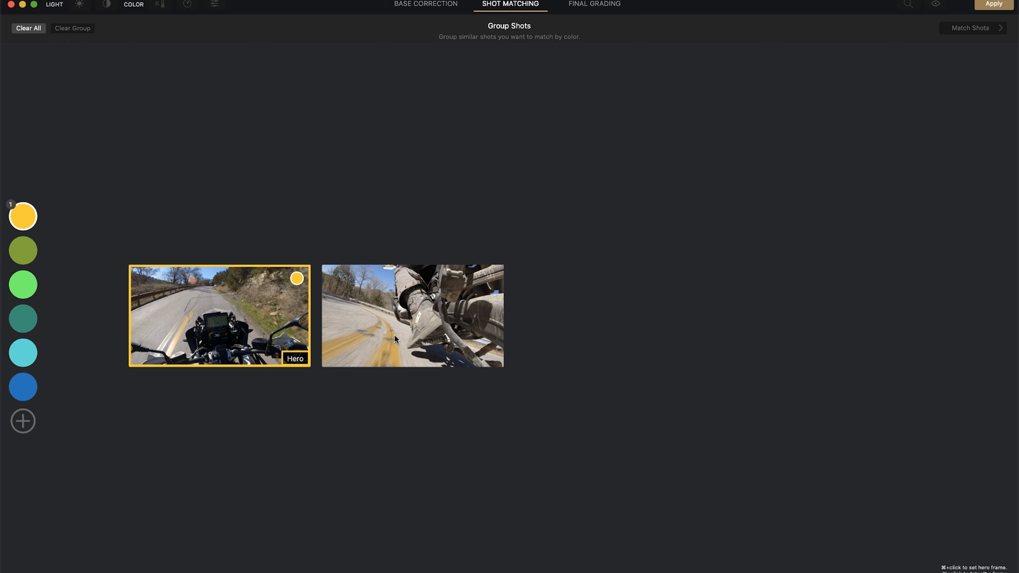
click(436, 337)
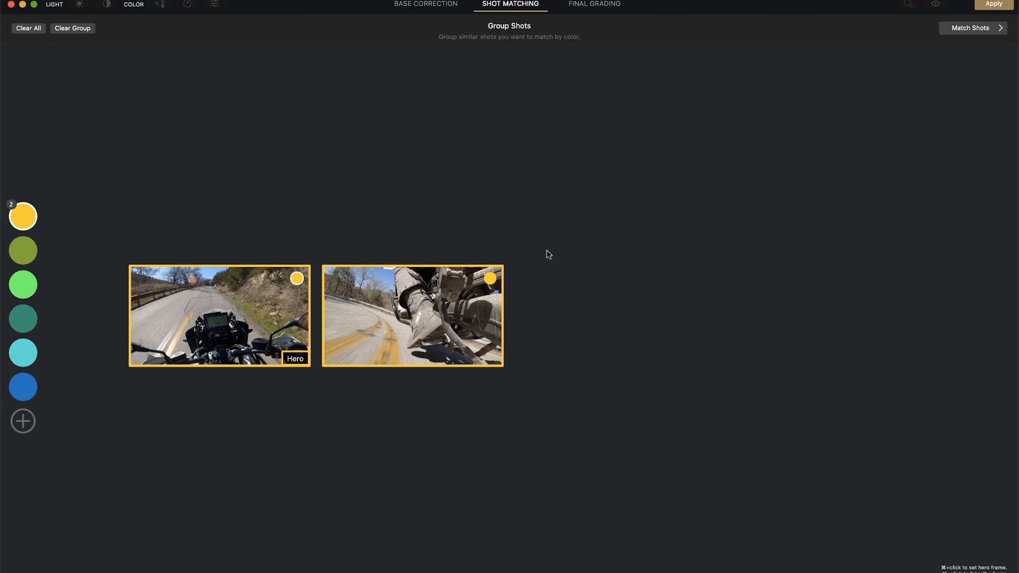
click(966, 30)
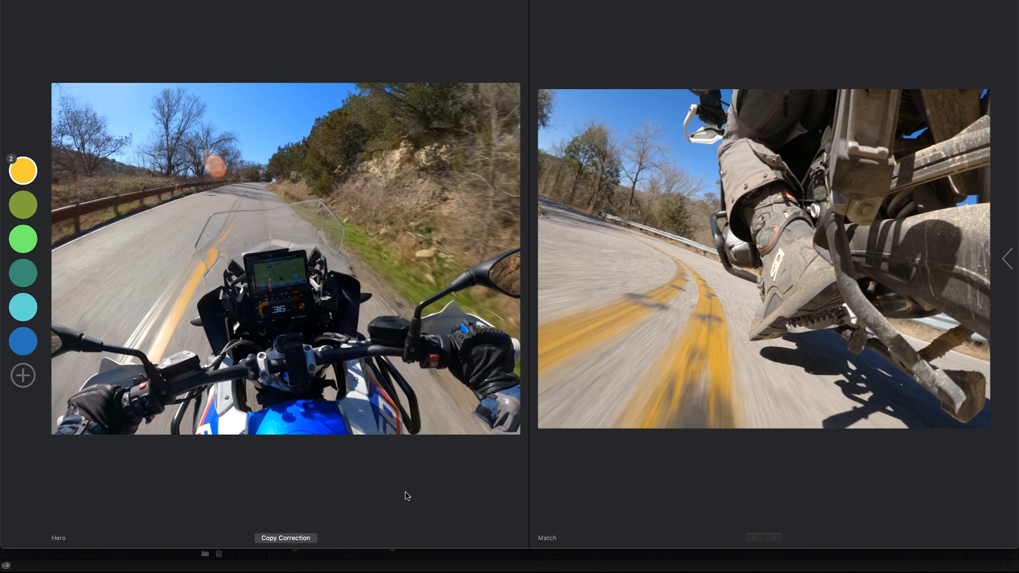
click(297, 536)
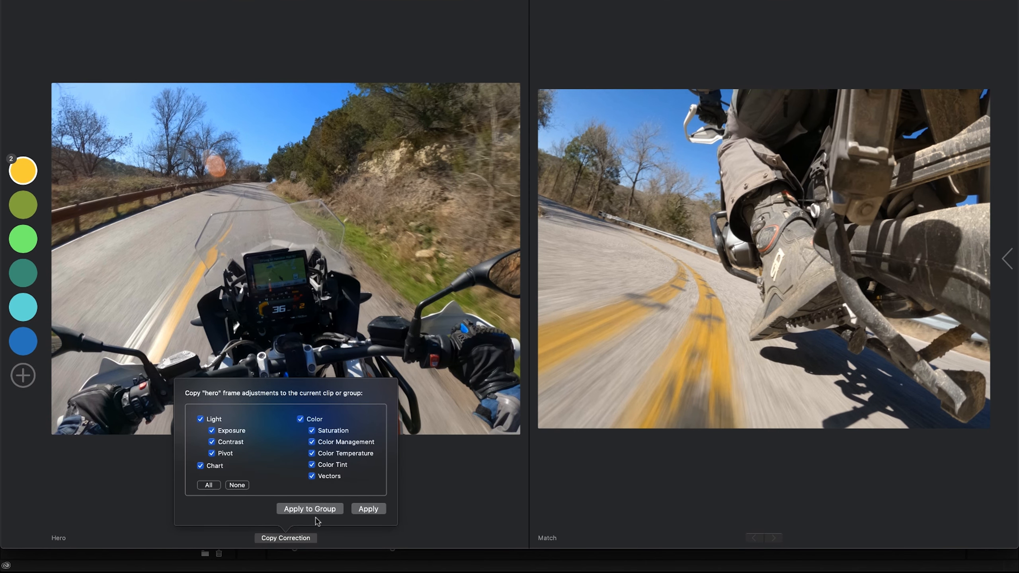
click(366, 509)
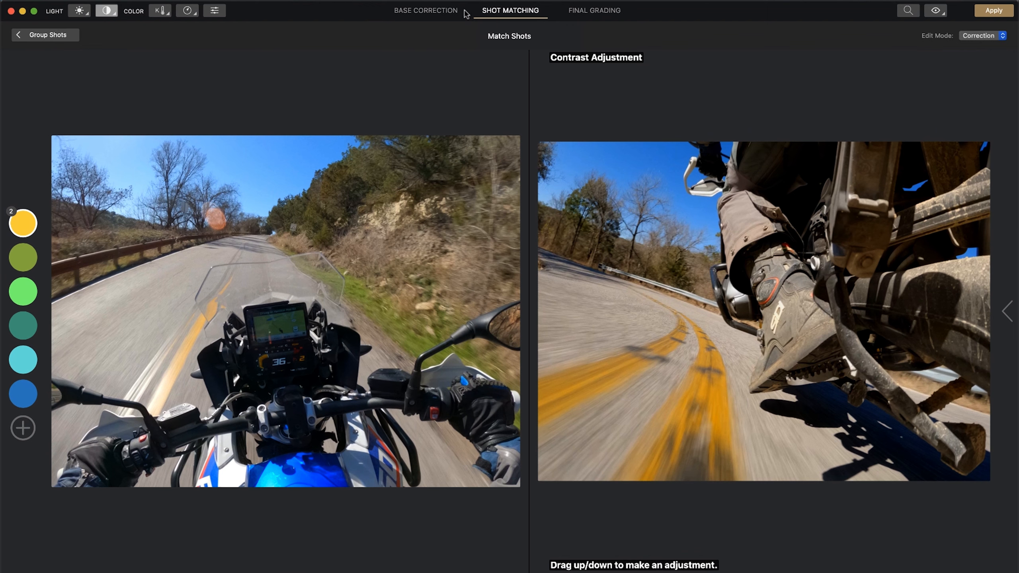
Use the LUT SamKold_GoProMax_lightContrast SplitToningHSLGraded from the 16/Creative folder as the final grading look for group 1
click(590, 12)
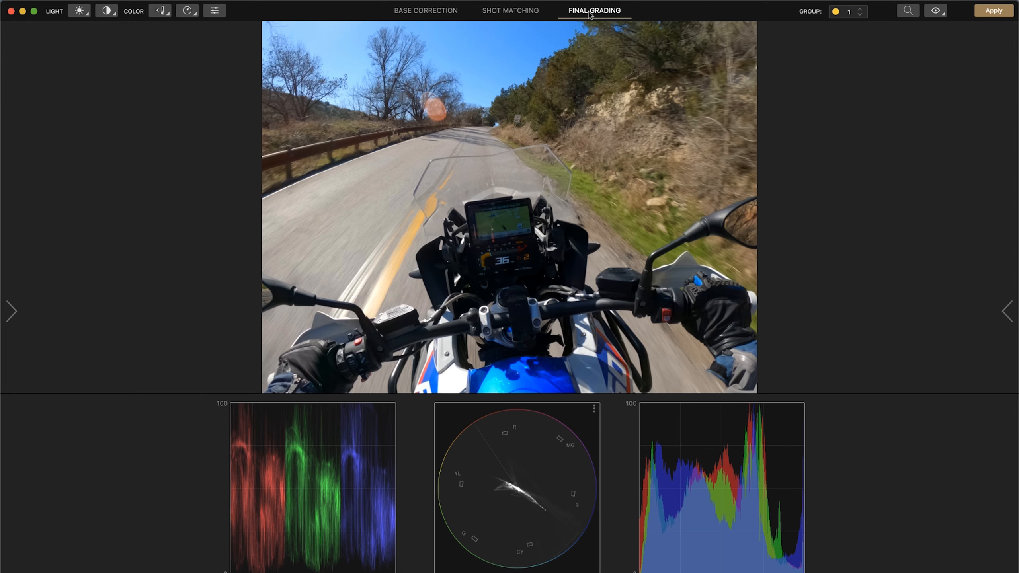
mouse_move(16, 317)
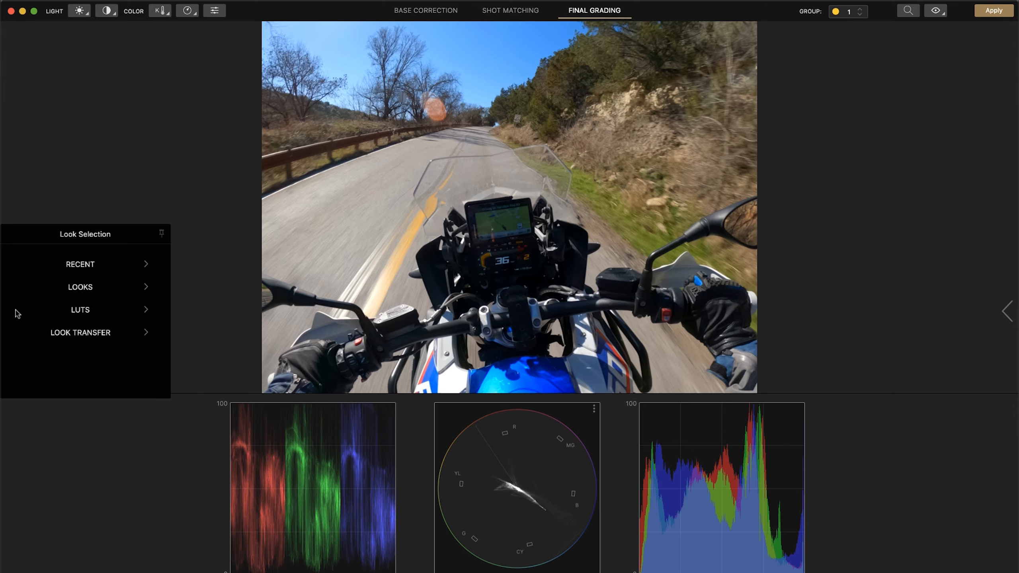
click(79, 312)
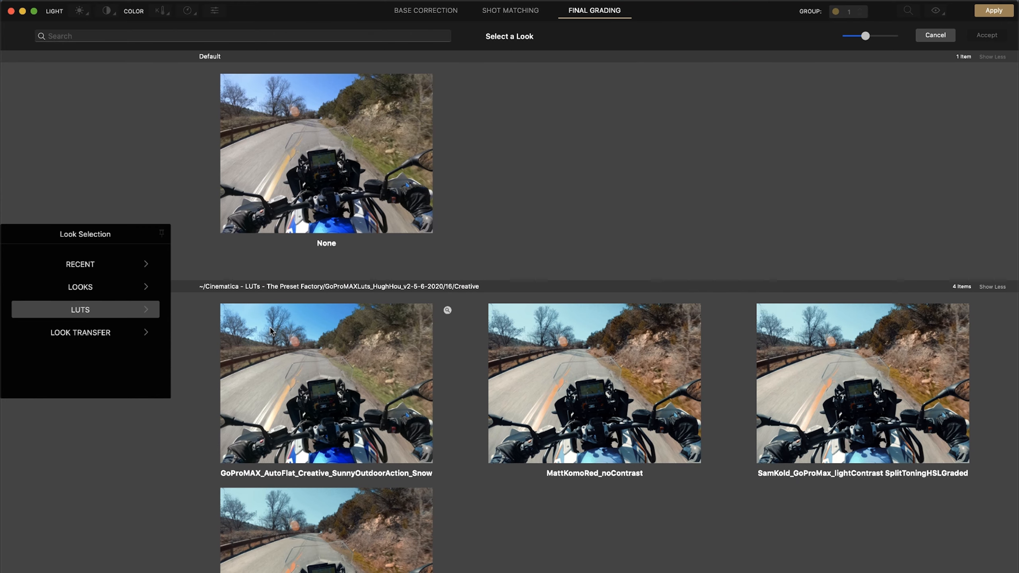
scroll(556, 325, down, 8)
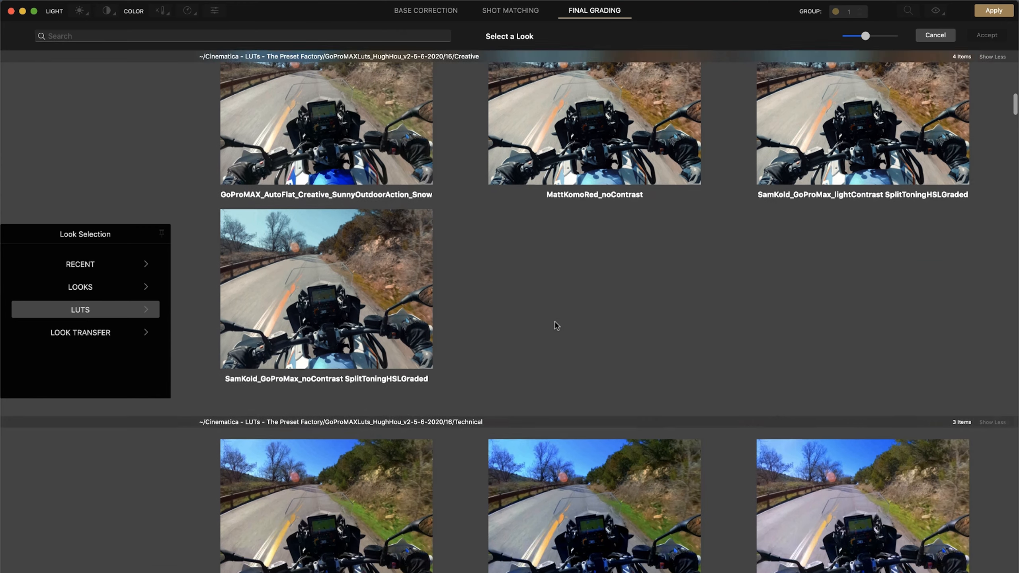
scroll(556, 325, down, 15)
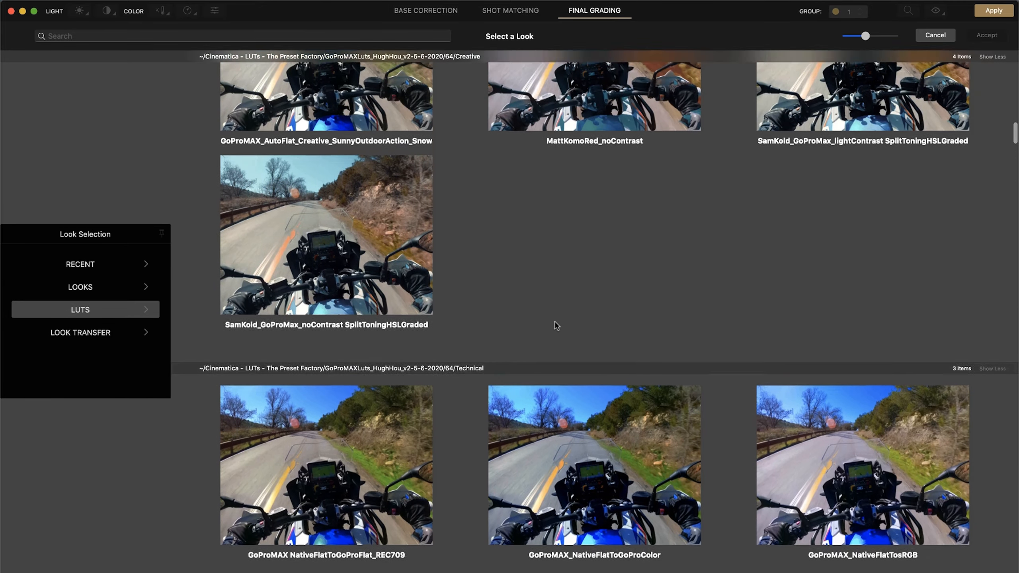
scroll(556, 326, up, 3)
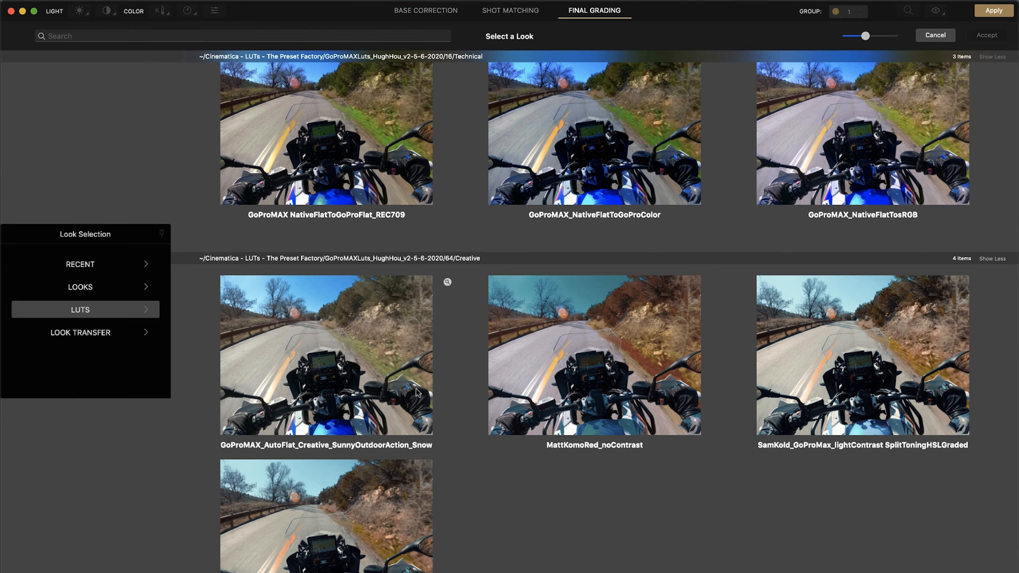
scroll(598, 419, up, 10)
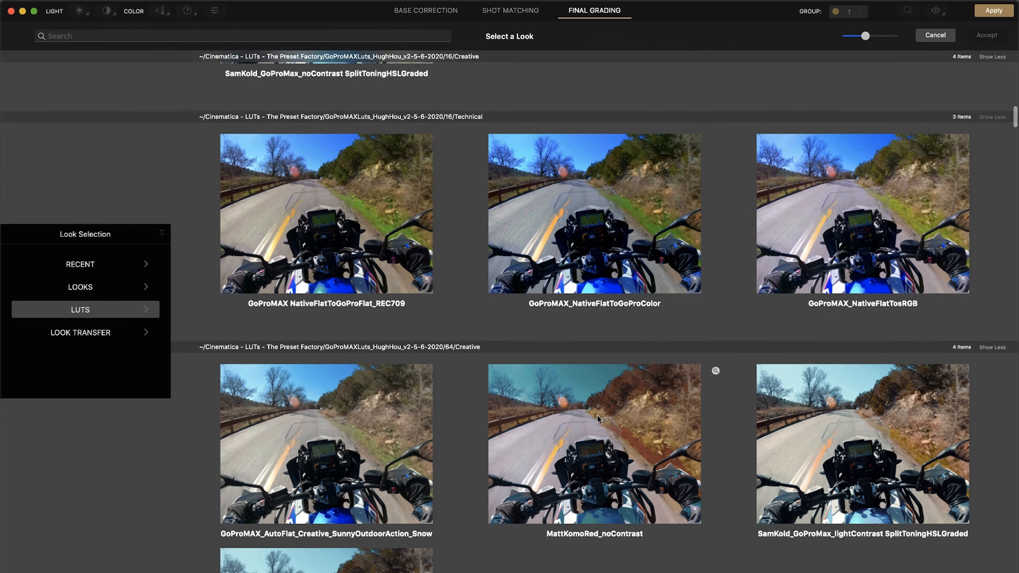
scroll(597, 419, up, 8)
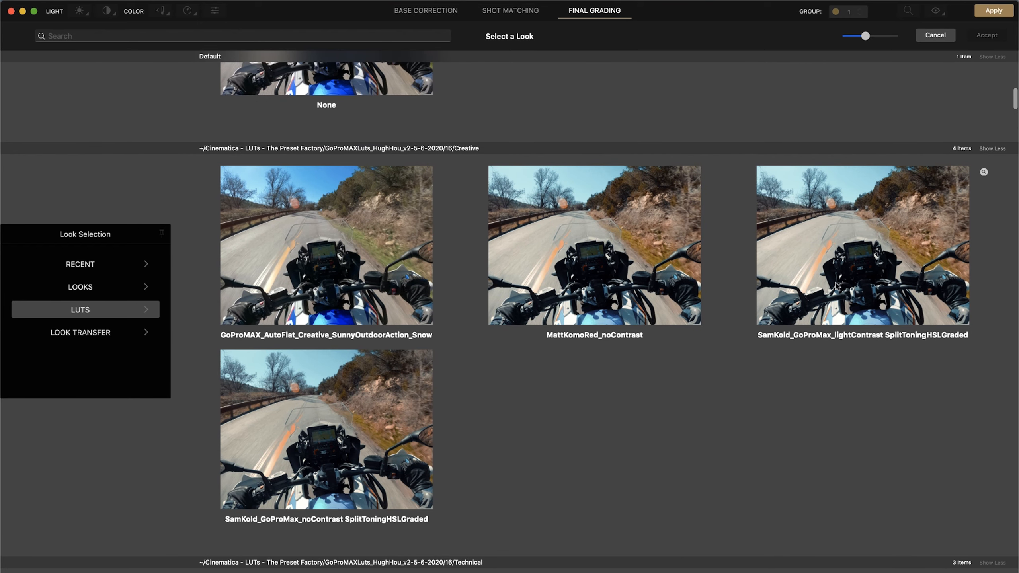
click(860, 273)
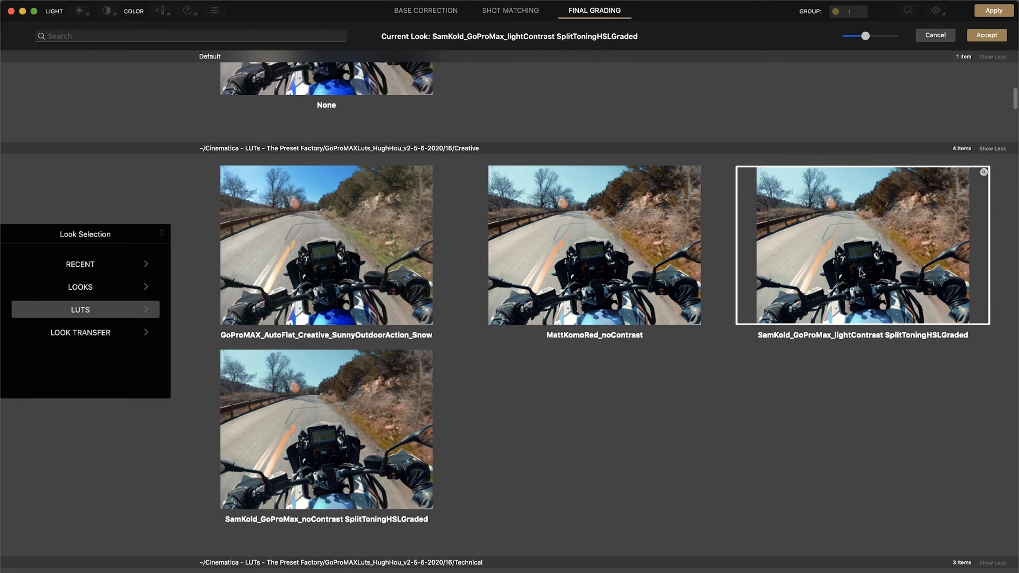
click(985, 38)
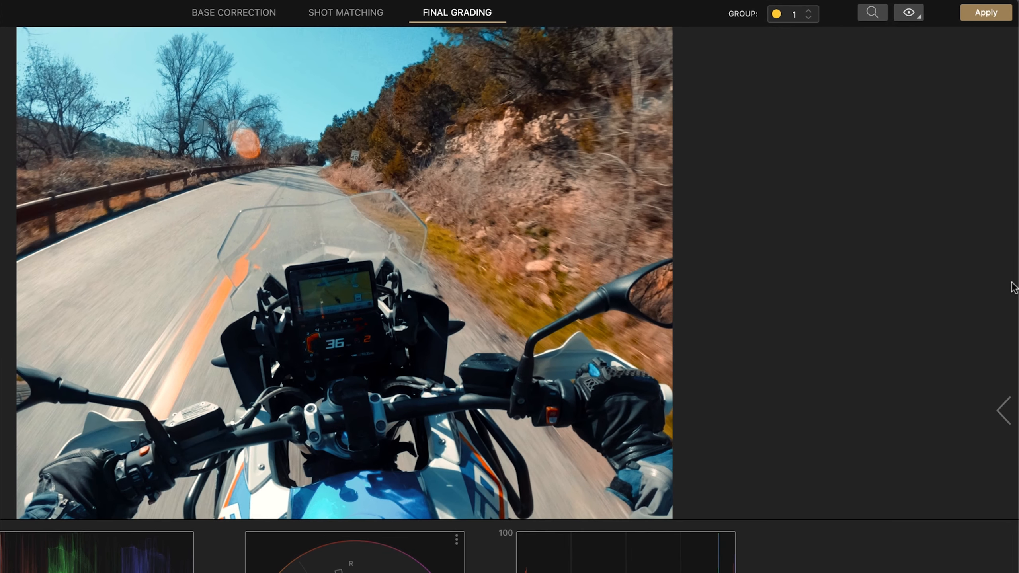
Set the LUT mix to 73, Shadows to -17 and Contrast to 7 in the group's final grade
click(1007, 313)
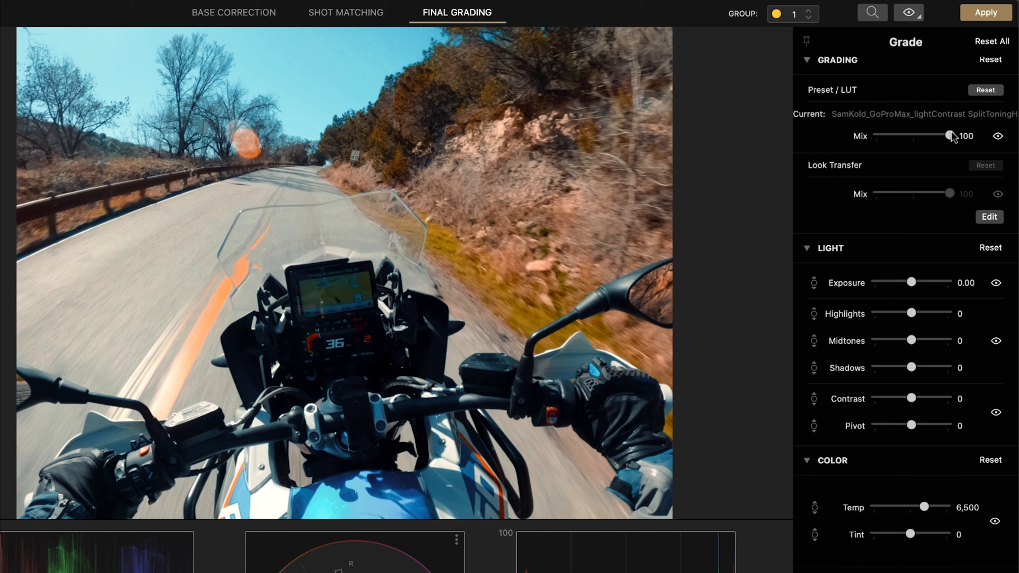
mouse_move(950, 136)
mouse_down()
mouse_move(868, 139)
mouse_move(1018, 139)
mouse_move(906, 137)
mouse_move(932, 137)
mouse_up()
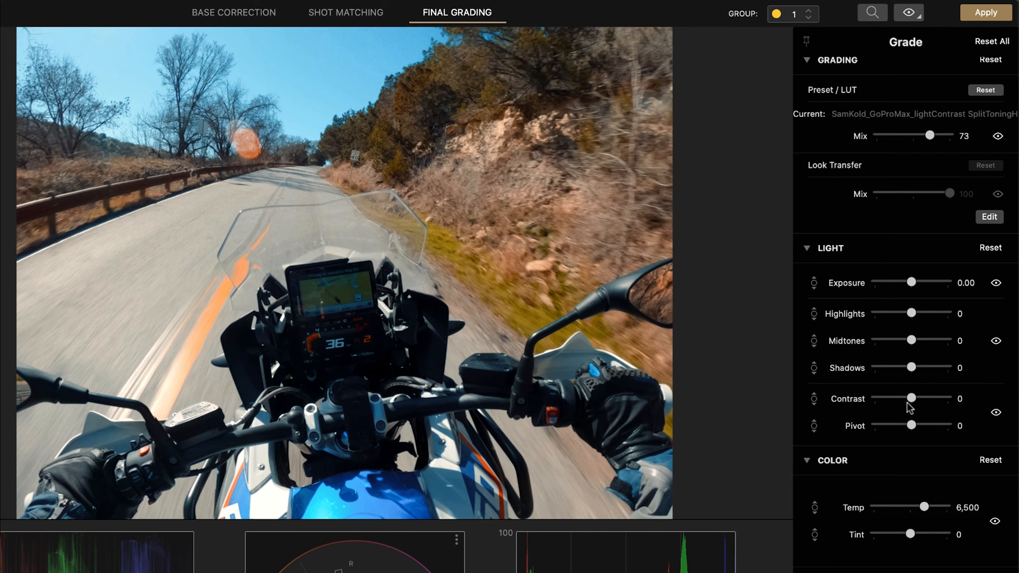
drag(911, 367, 905, 367)
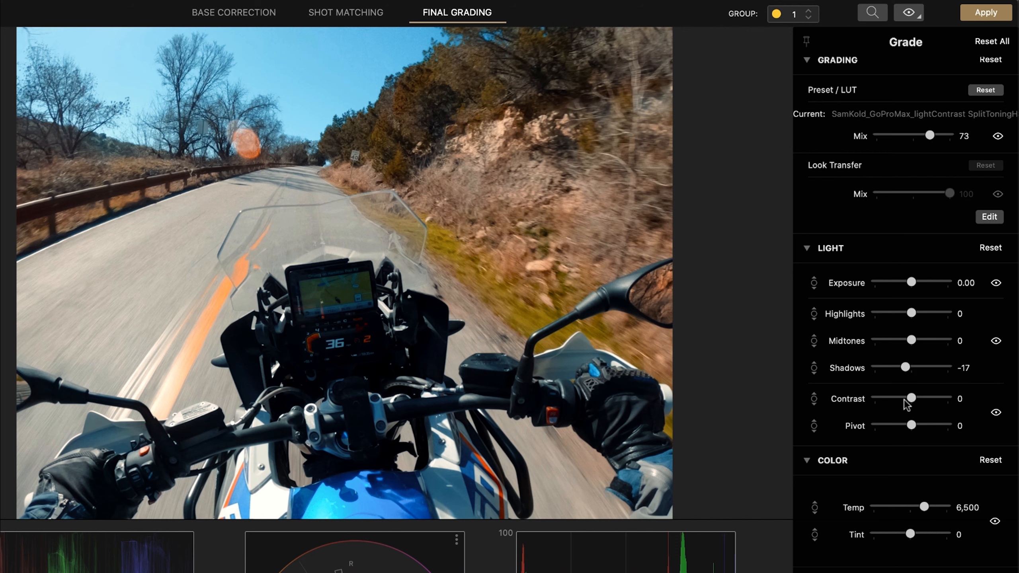
drag(908, 399, 910, 399)
Compare the grade with the original, reduce the LUT mix to 55 and apply the changes to all grades
click(911, 14)
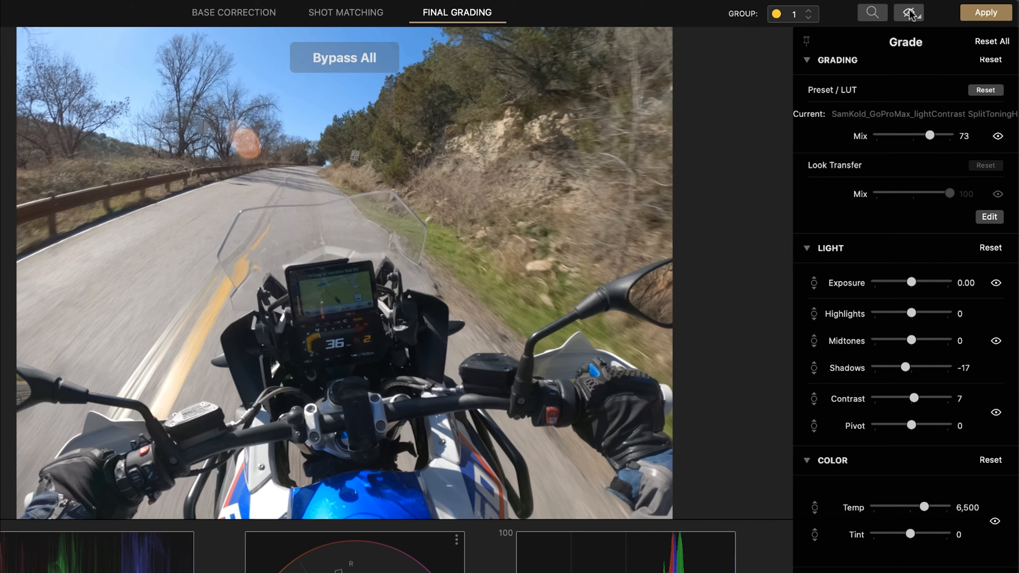
click(911, 14)
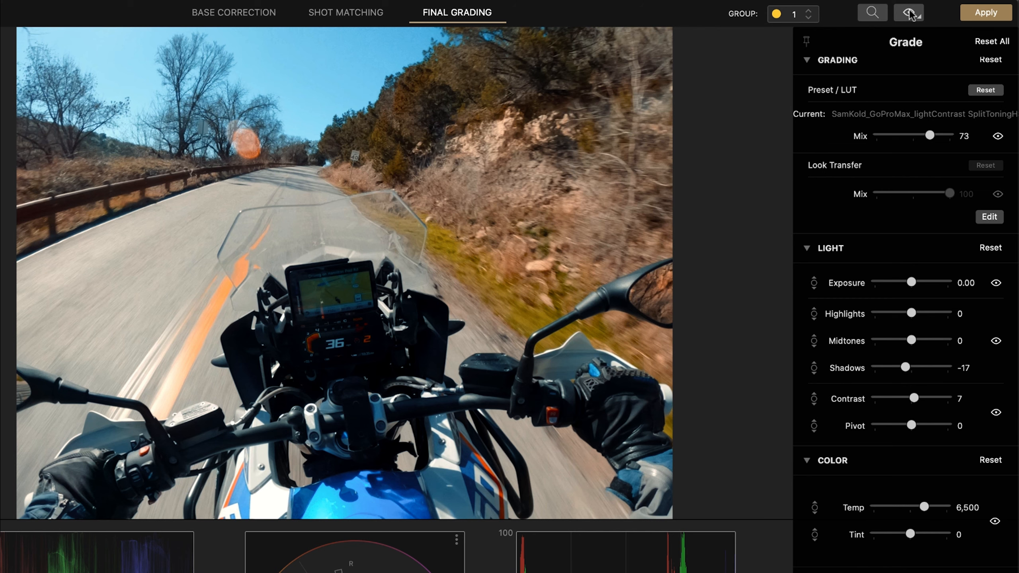
drag(929, 136, 918, 137)
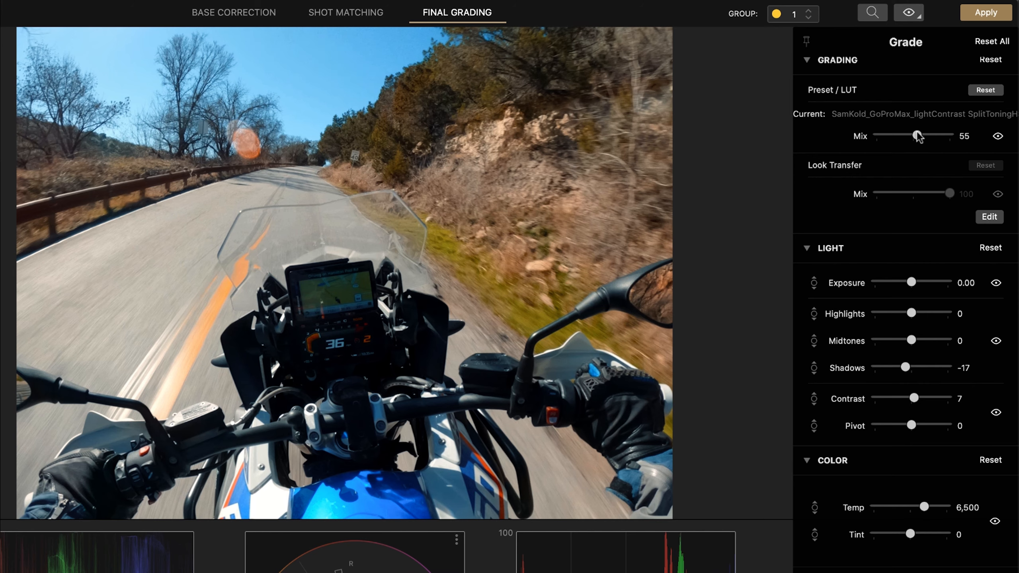
click(998, 12)
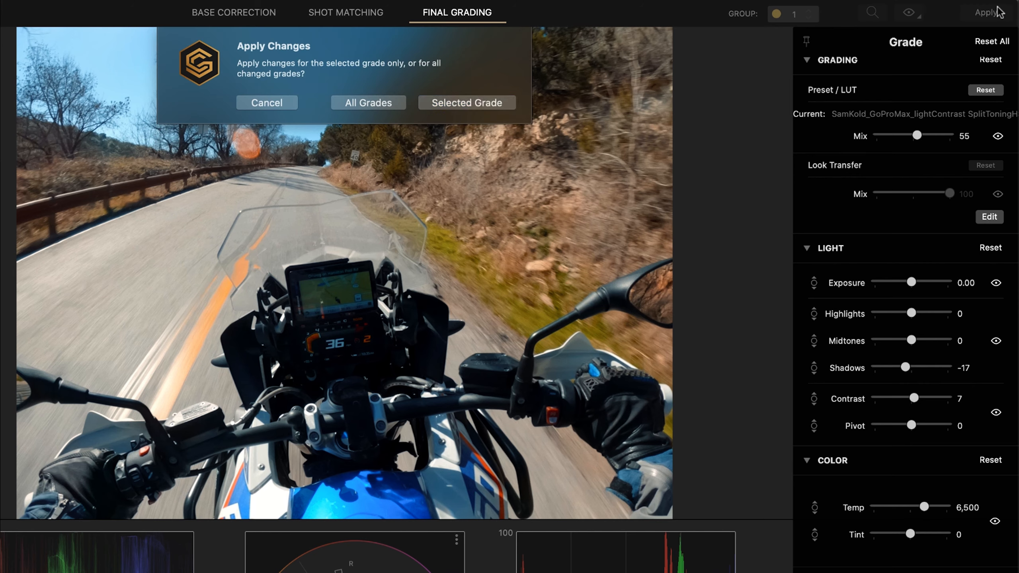
click(387, 104)
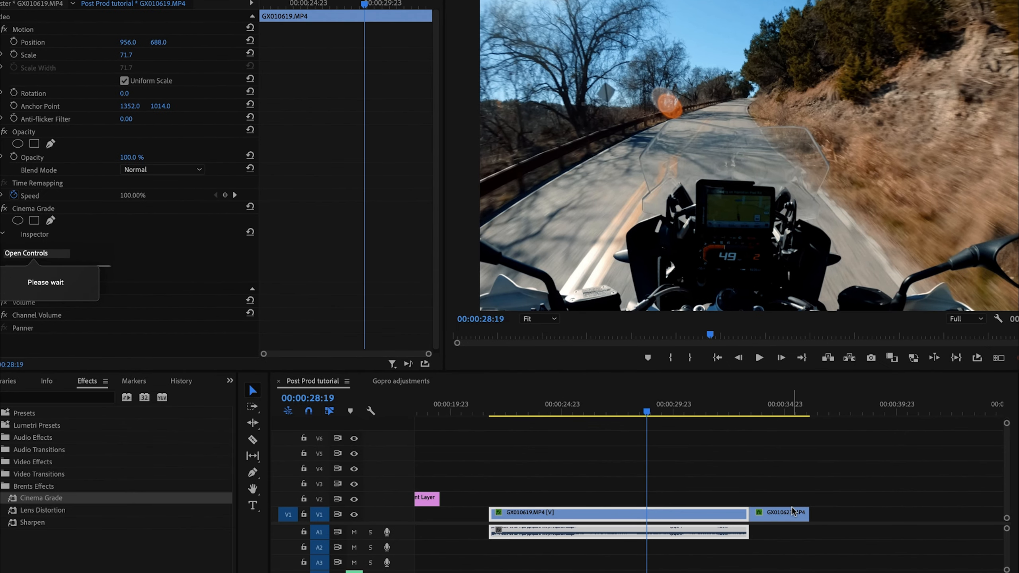
Move the GX010623.MP4 clip onto V2 above the second half of GX010619.MP4 and play the sequence from 00:00:23:05
drag(792, 511, 661, 508)
drag(625, 411, 523, 413)
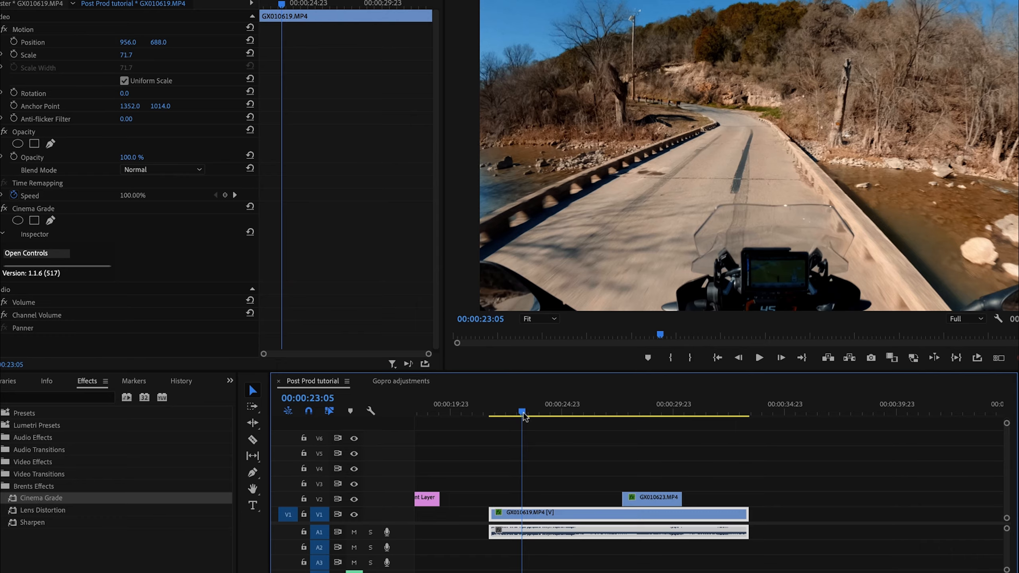
key(space)
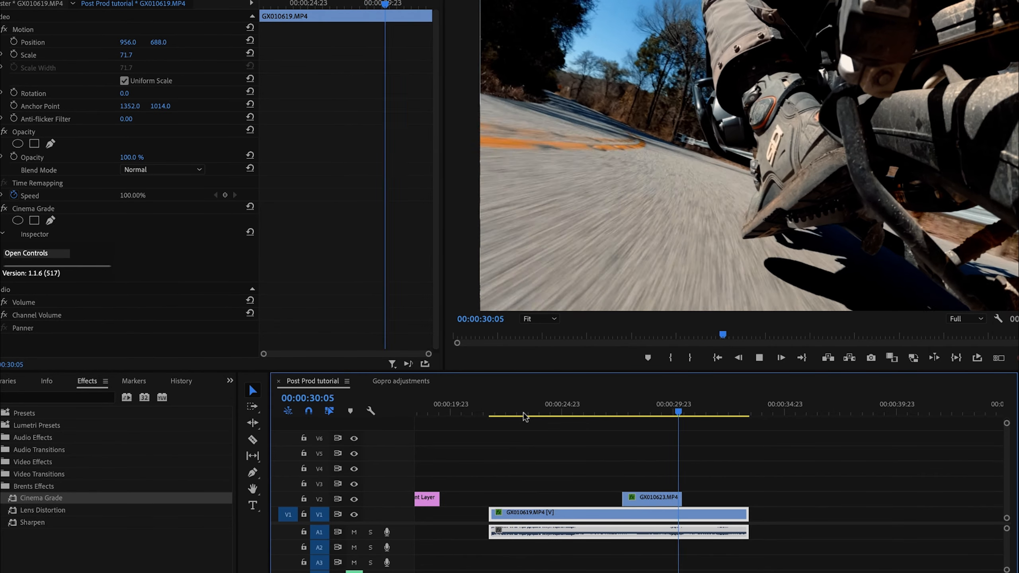
Play the sequence across the end of the GX010623.MP4 clip to check how its grade matches GX010619.MP4
key(space)
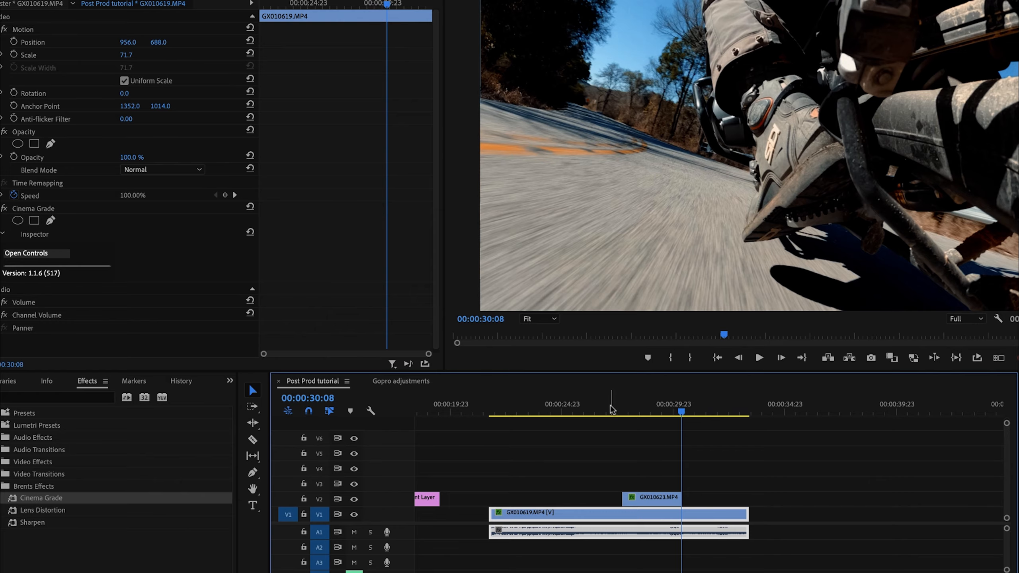
key(space)
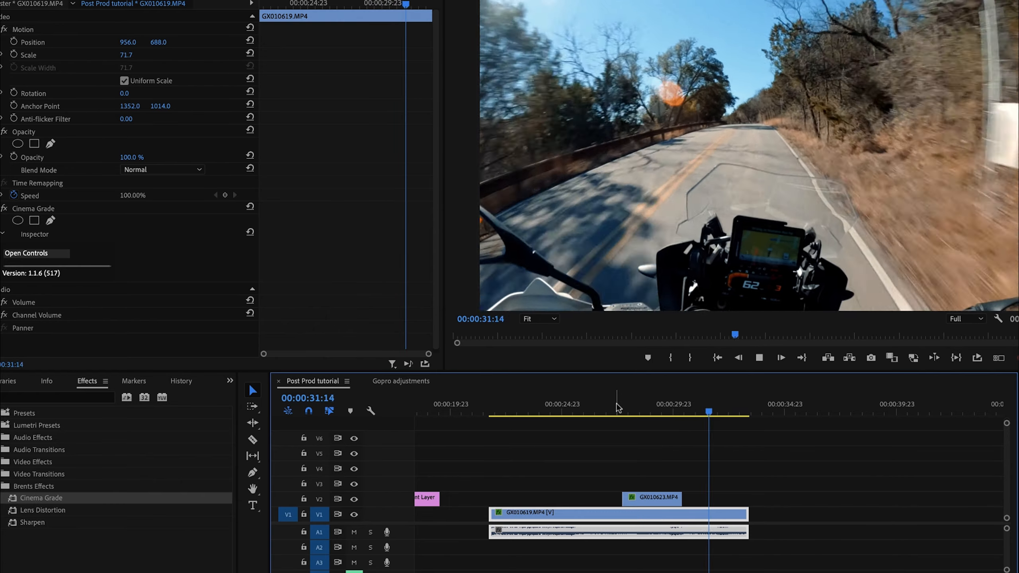
key(space)
Move the GX010623.MP4 clip on V2 to start at 00:00:25:13 and shorten its end
click(617, 407)
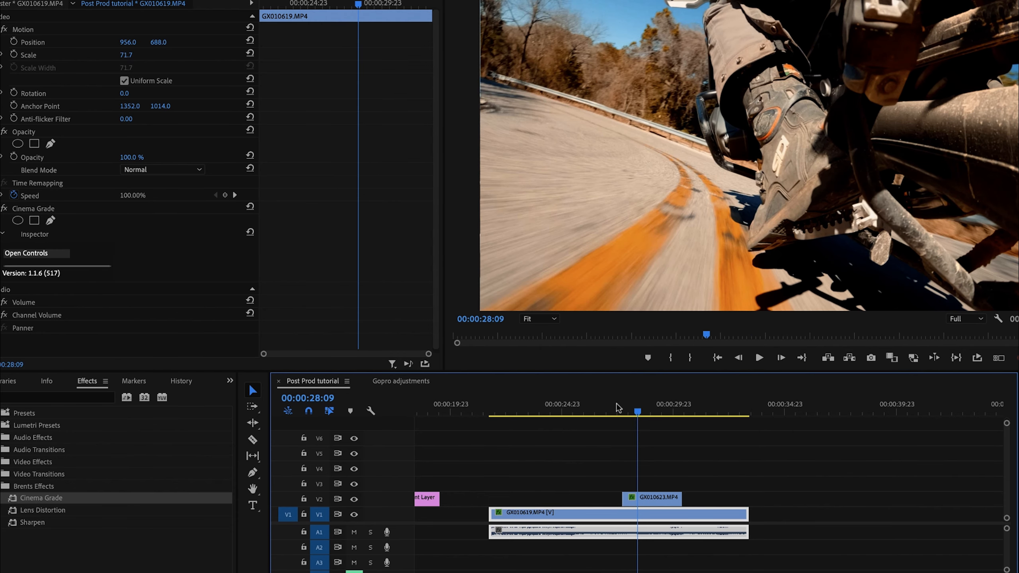
drag(597, 409, 575, 411)
drag(669, 501, 611, 498)
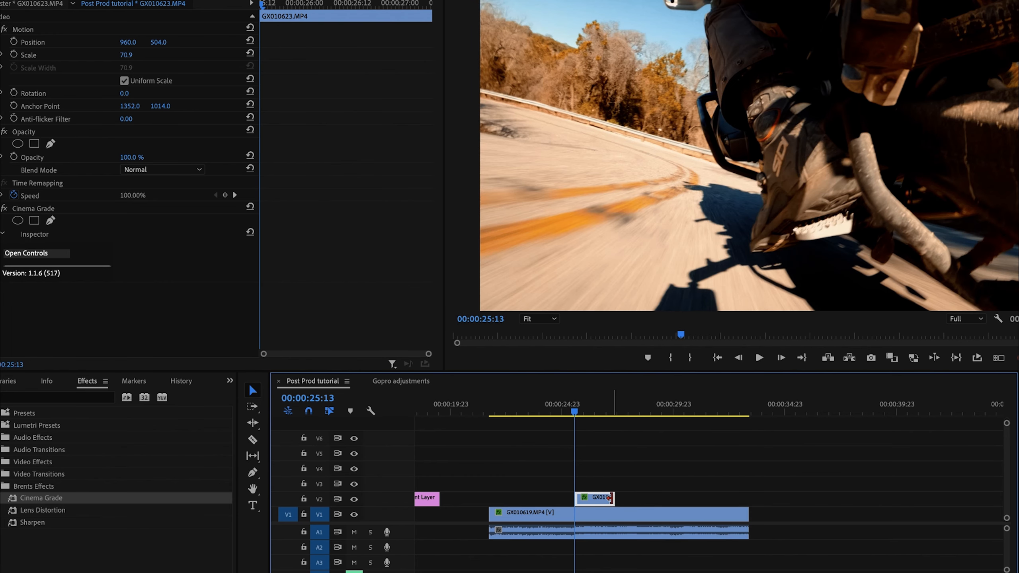
Apply the Lens Distortion effect to the GX010619.MP4 clip and set its Curvature to -28
click(531, 409)
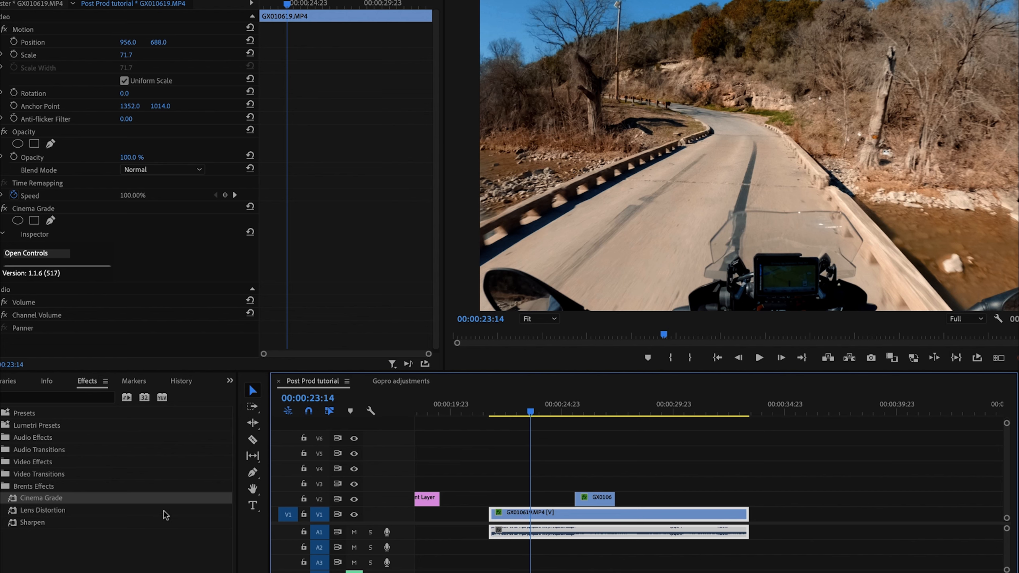
click(39, 511)
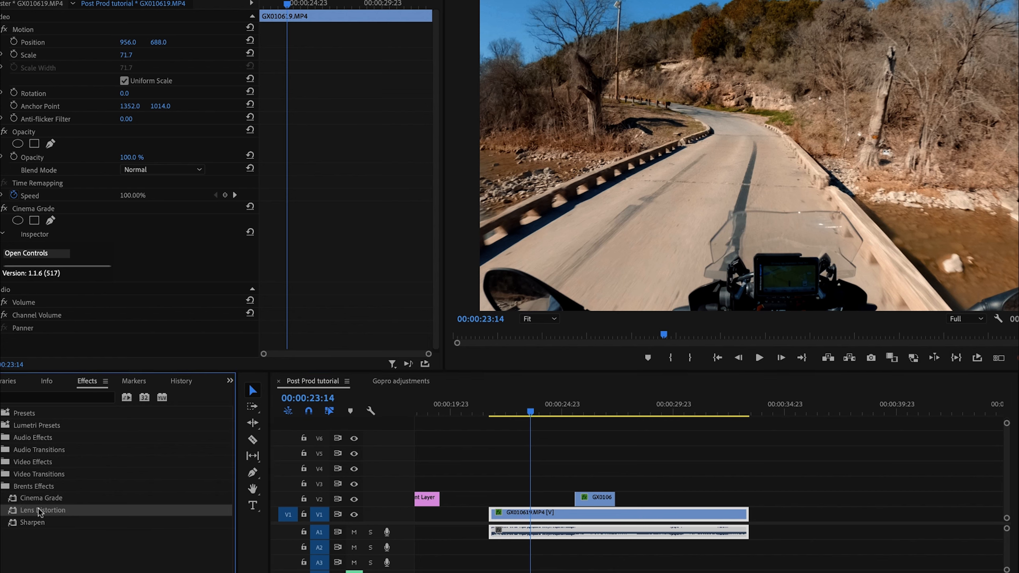
drag(37, 508, 519, 516)
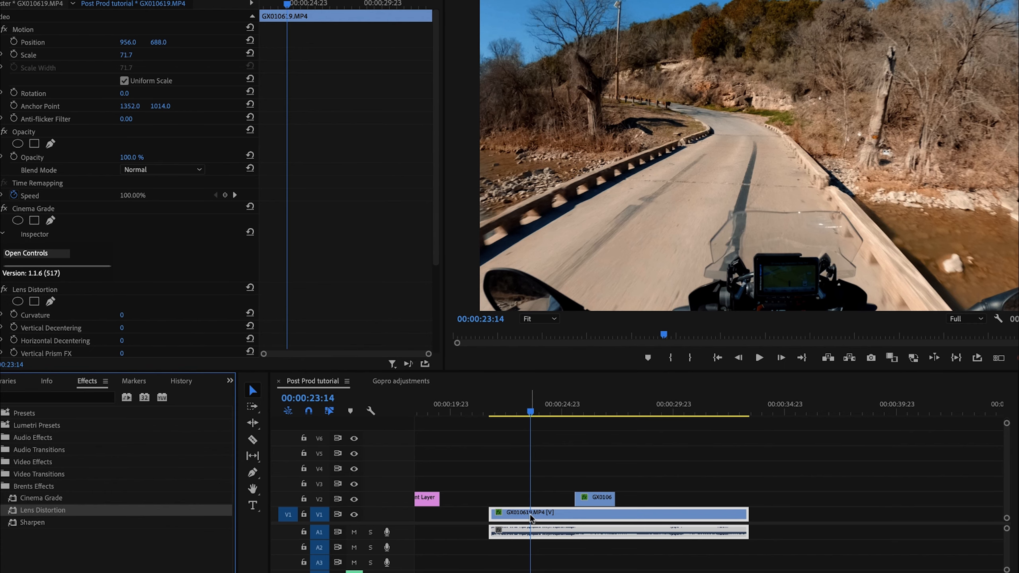
click(537, 411)
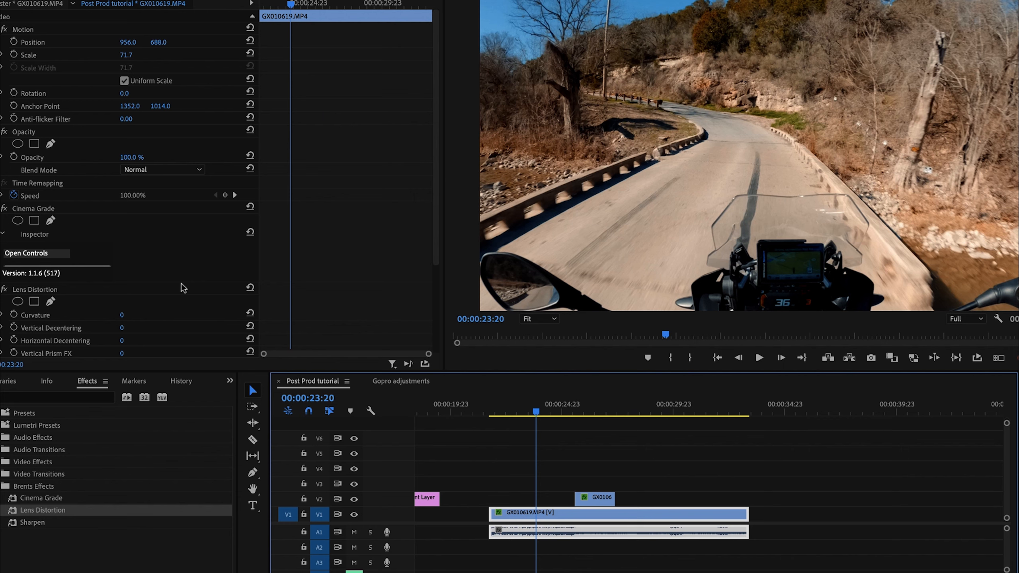
scroll(183, 287, down, 3)
mouse_move(122, 197)
mouse_down()
mouse_move(105, 197)
mouse_move(119, 193)
mouse_up()
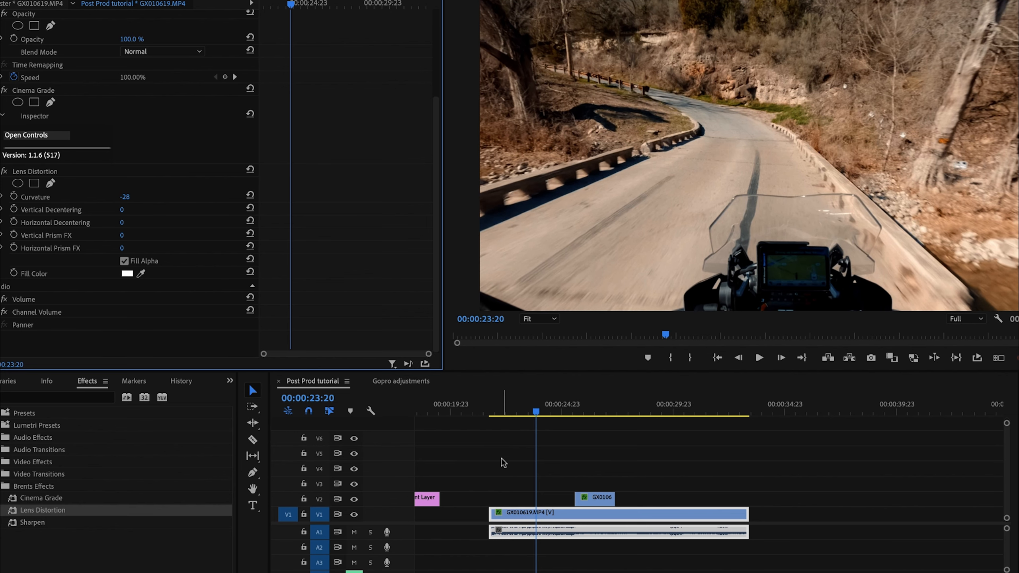
Compare GX010619.MP4 with and without Lens Distortion, and play the corrected clip from near its start
click(4, 172)
click(4, 172)
click(4, 172)
click(4, 172)
click(496, 411)
key(space)
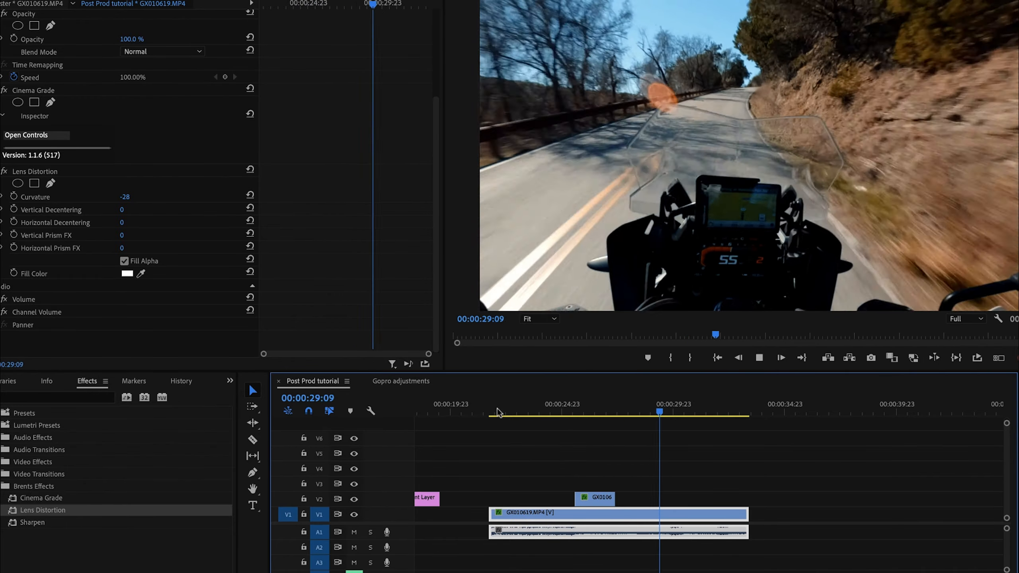
key(space)
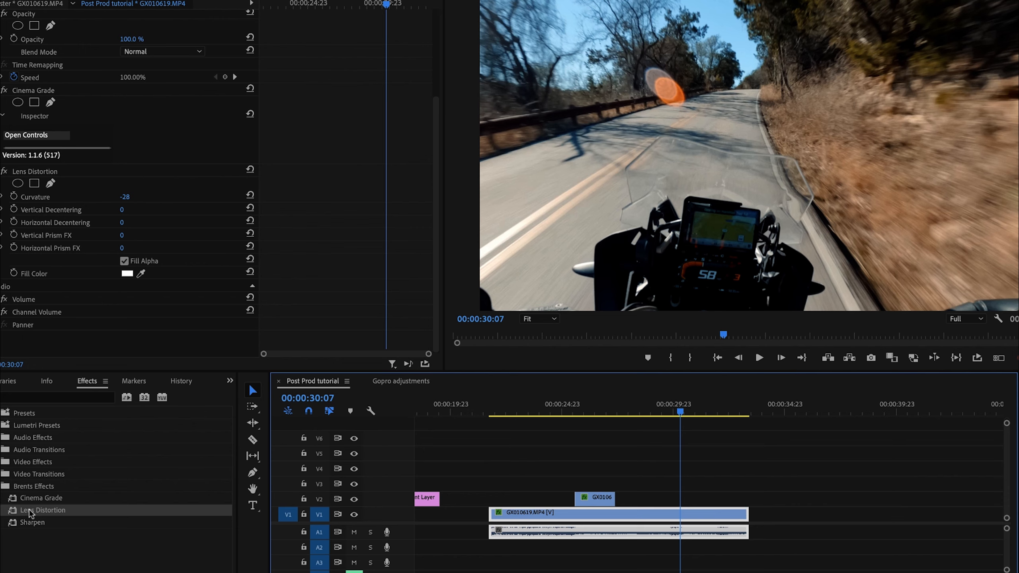
Apply the Sharpen effect to the GX010619.MP4 clip and set the Sharpen Amount to 119
drag(18, 523, 519, 513)
click(527, 409)
click(547, 409)
click(642, 411)
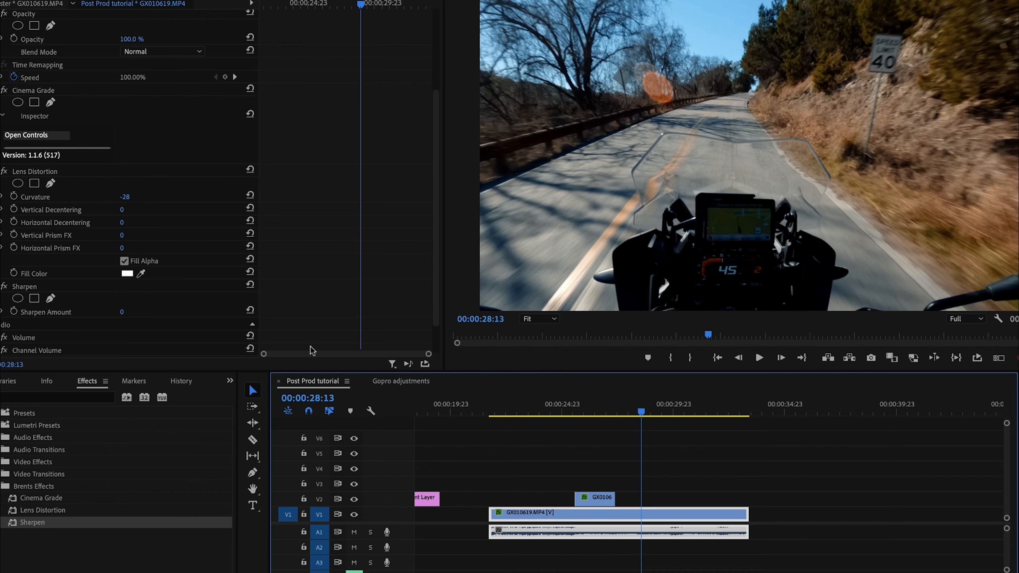
click(121, 313)
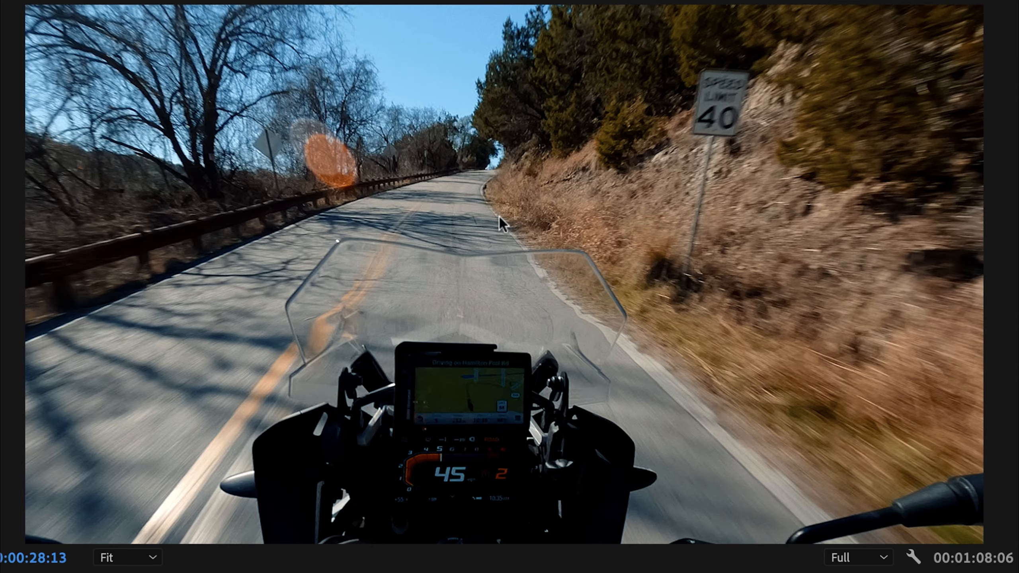
key(space)
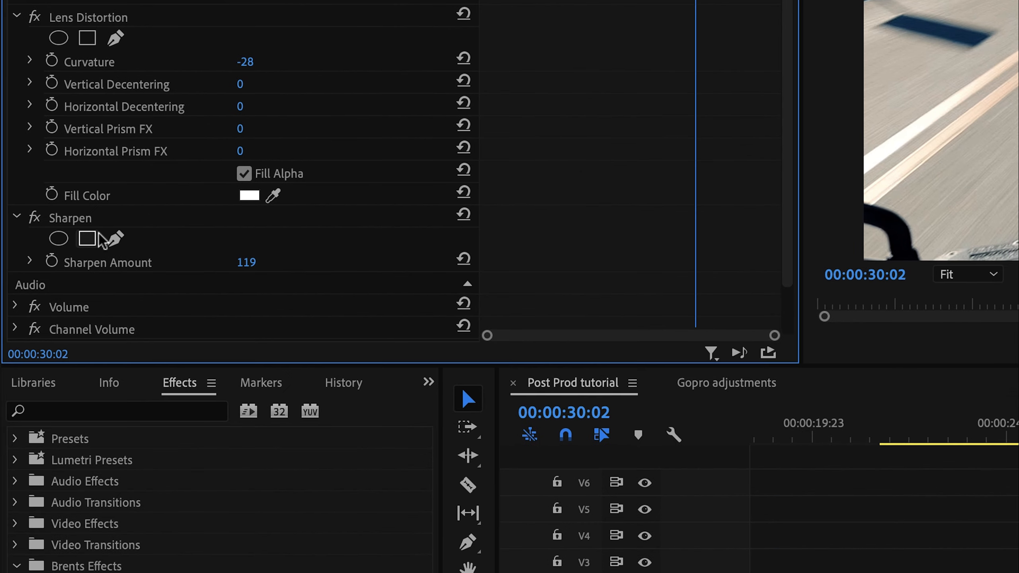
Add an elliptical mask to the Sharpen effect and enlarge it over the central road and motorcycle to nearly full frame height
click(60, 240)
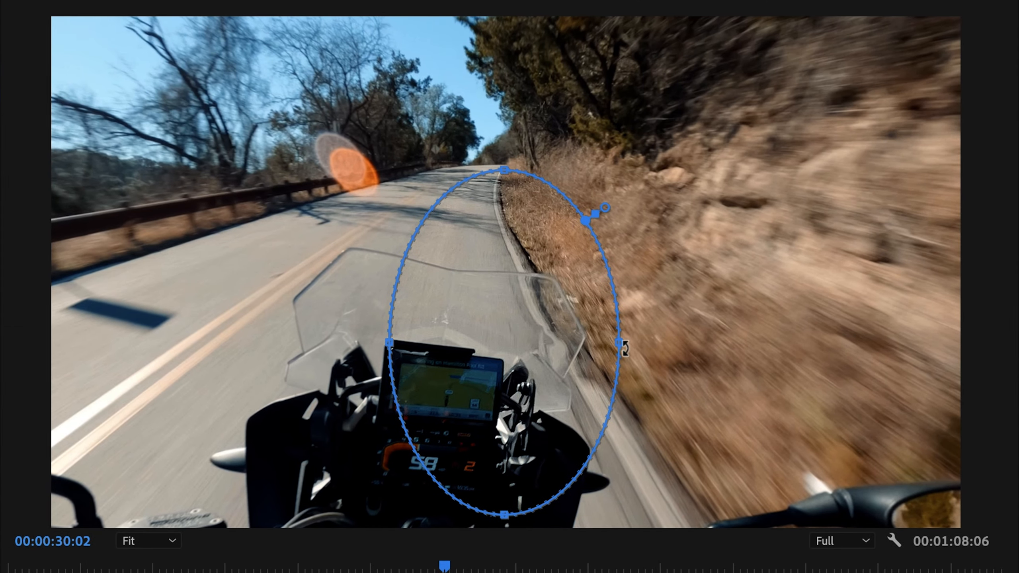
drag(633, 345, 751, 311)
drag(388, 344, 203, 342)
drag(476, 172, 440, 16)
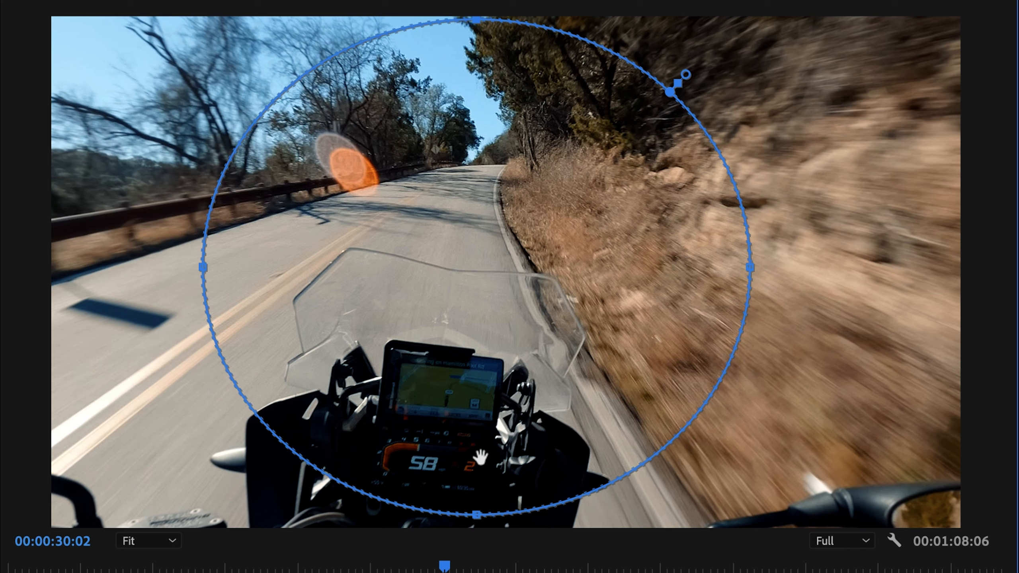
mouse_move(203, 267)
mouse_down()
mouse_move(177, 266)
mouse_move(203, 266)
mouse_up()
drag(475, 515, 475, 523)
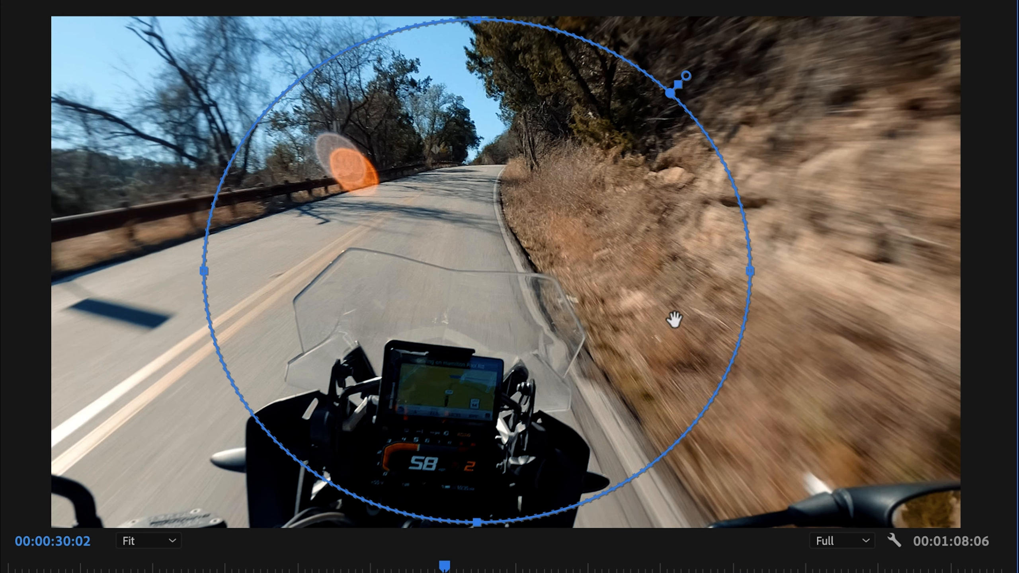